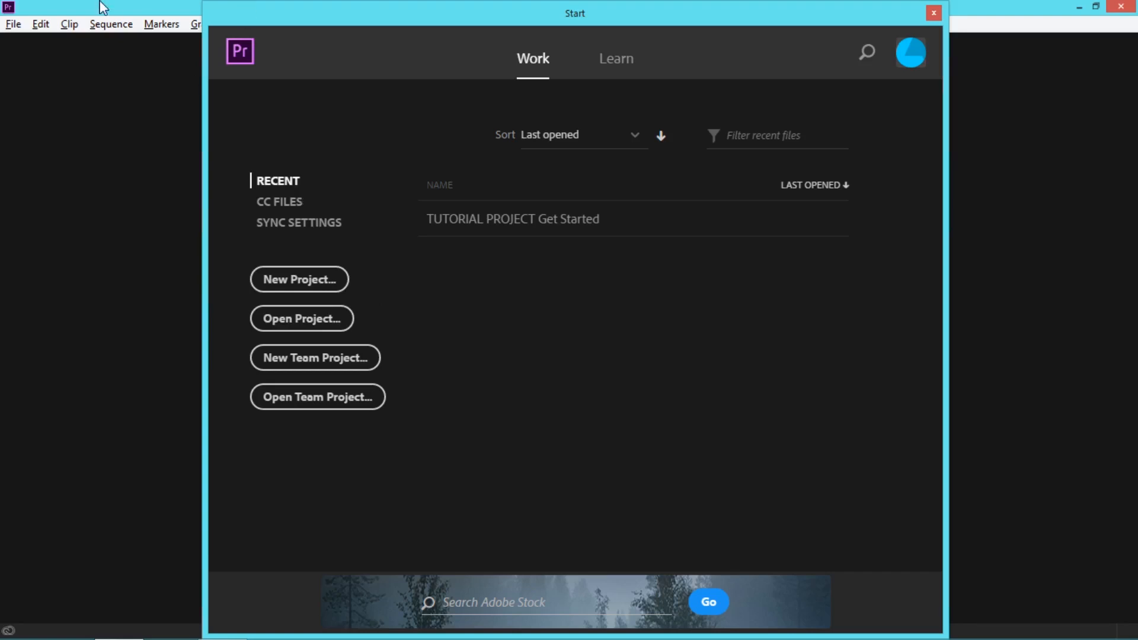
Step: Start a new project named "My first project" and keep its default save location
click(294, 280)
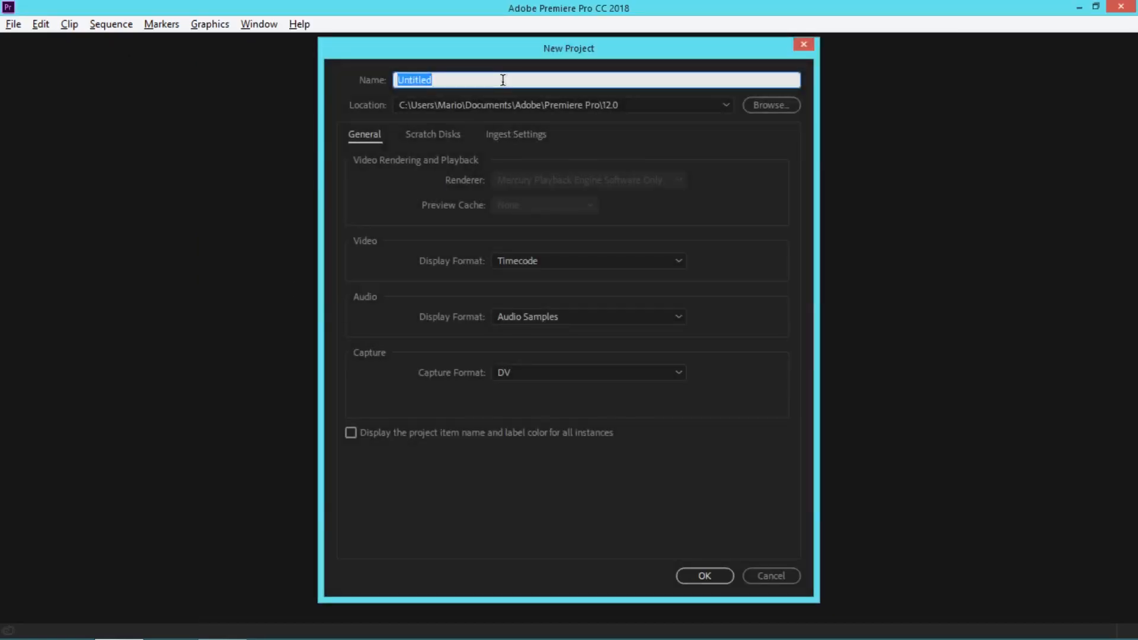
text(My first project)
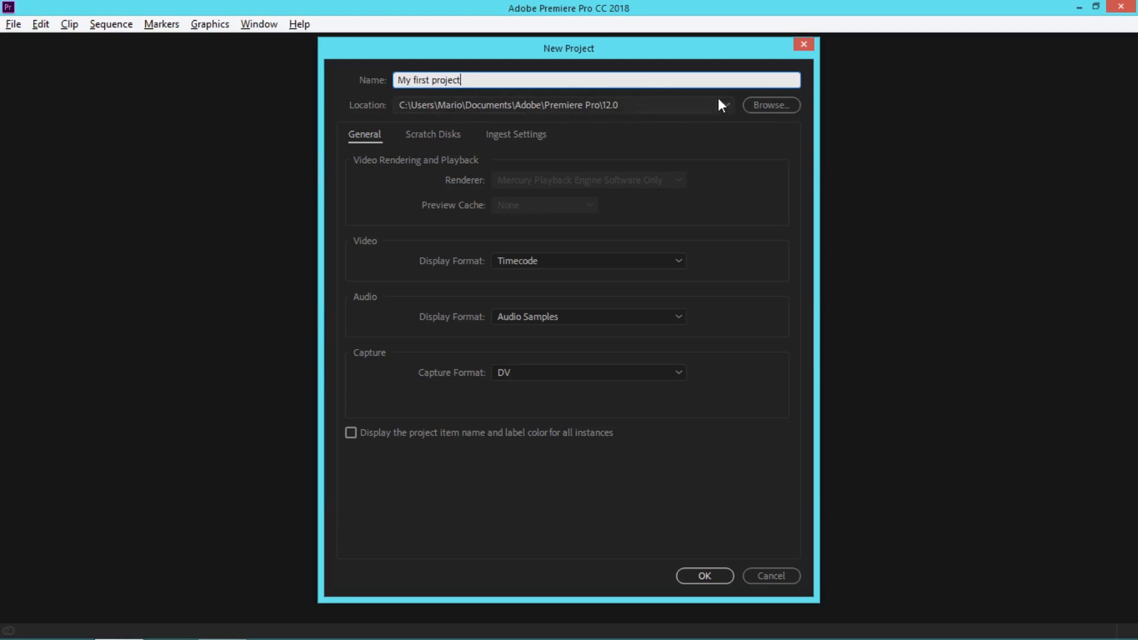
click(769, 106)
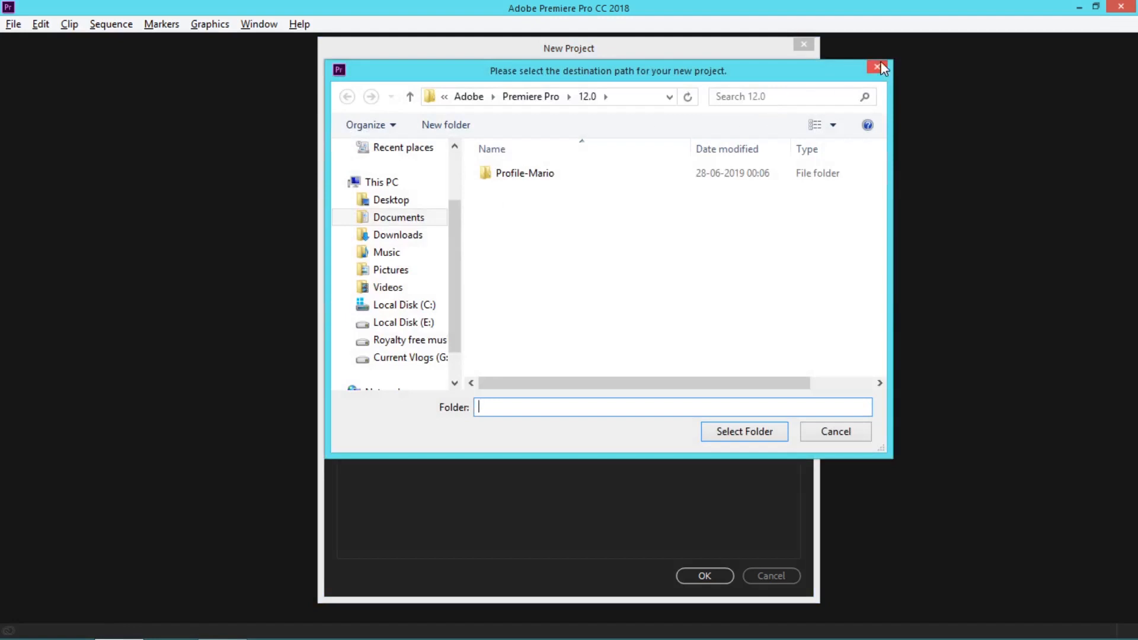
click(880, 67)
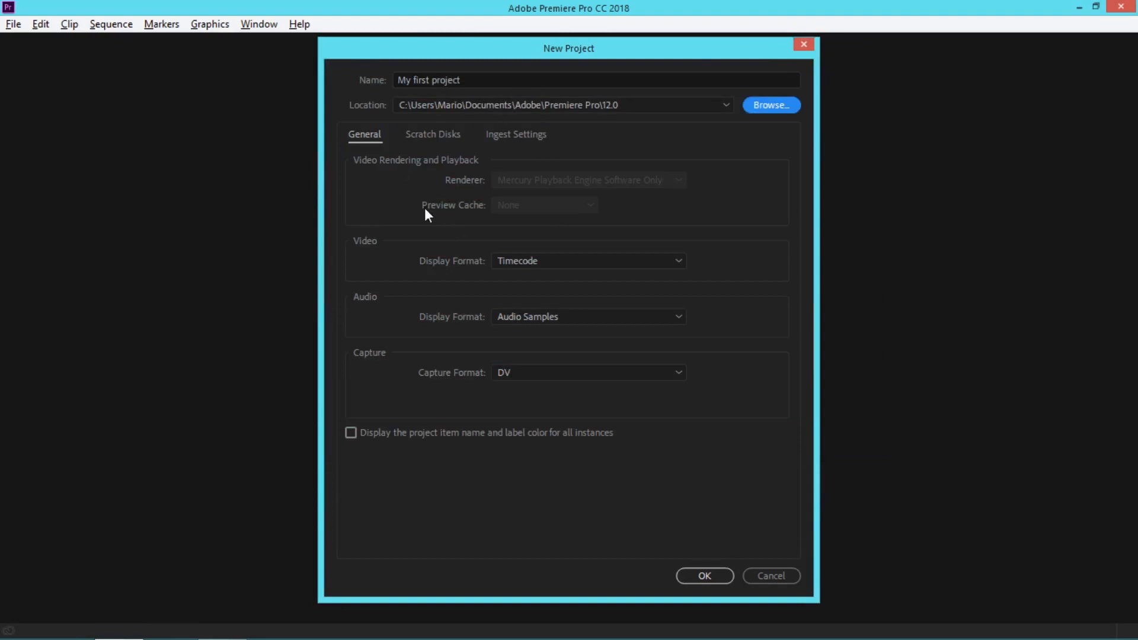
Step: Review the available video display, audio display and capture format options for the new project
click(533, 261)
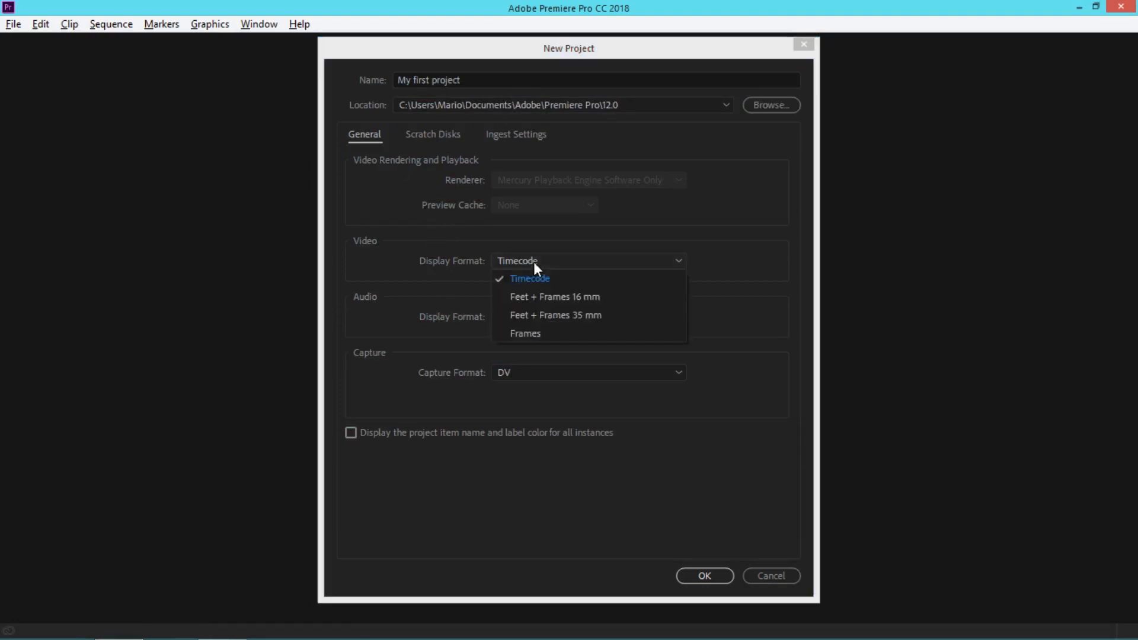
click(534, 261)
click(536, 311)
click(536, 311)
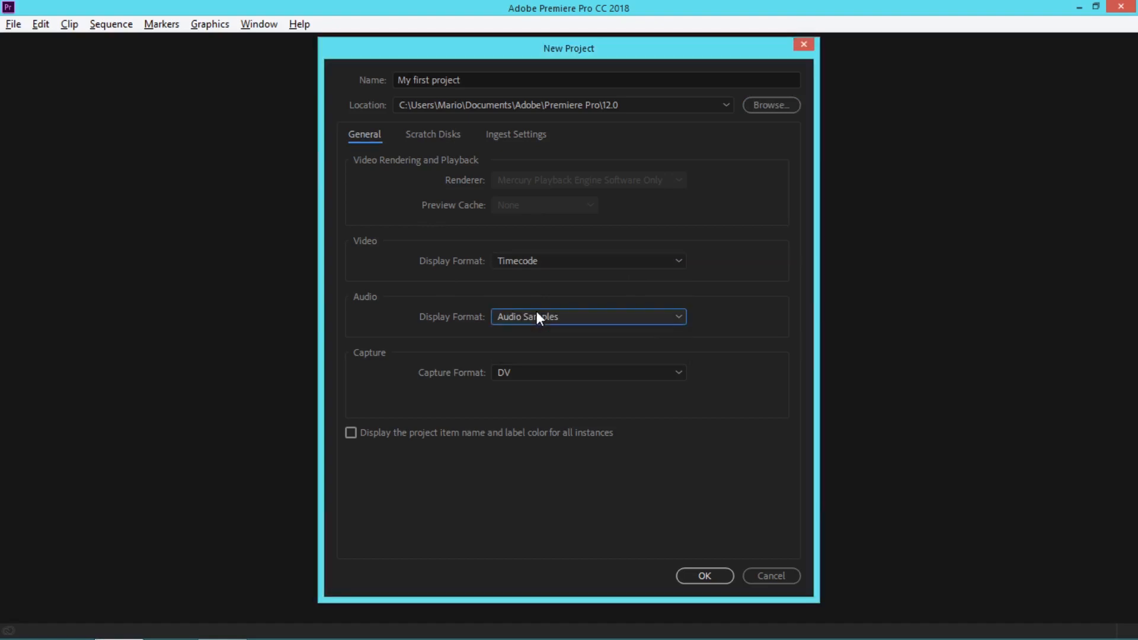
click(527, 373)
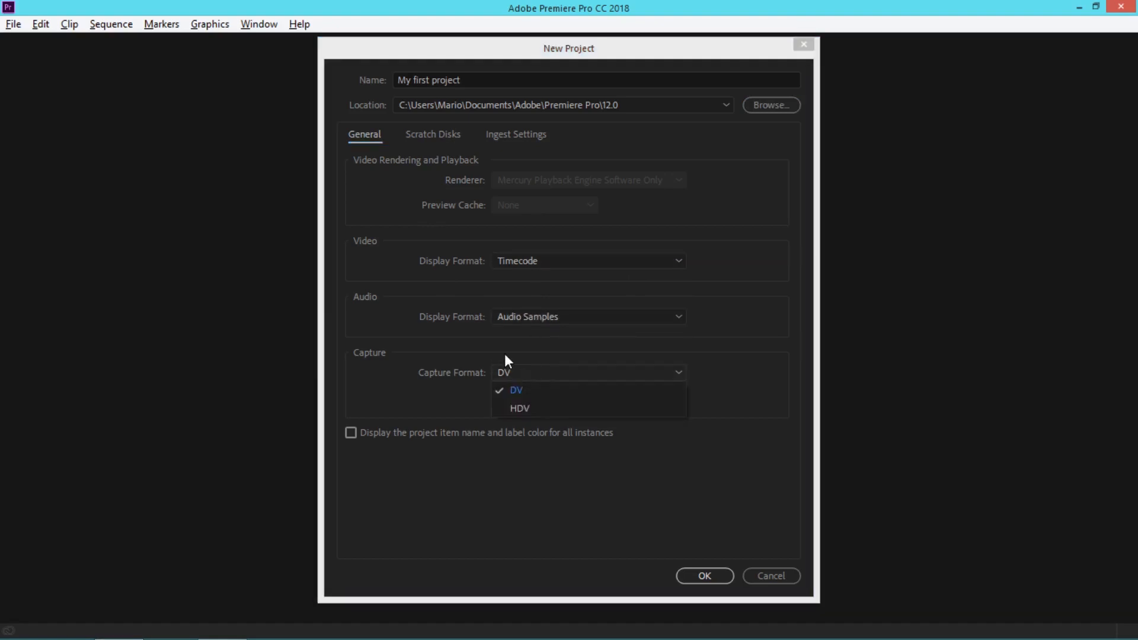
click(505, 356)
Step: Try a custom scratch disk location for Project Auto Save and return it to Same as Project
click(441, 133)
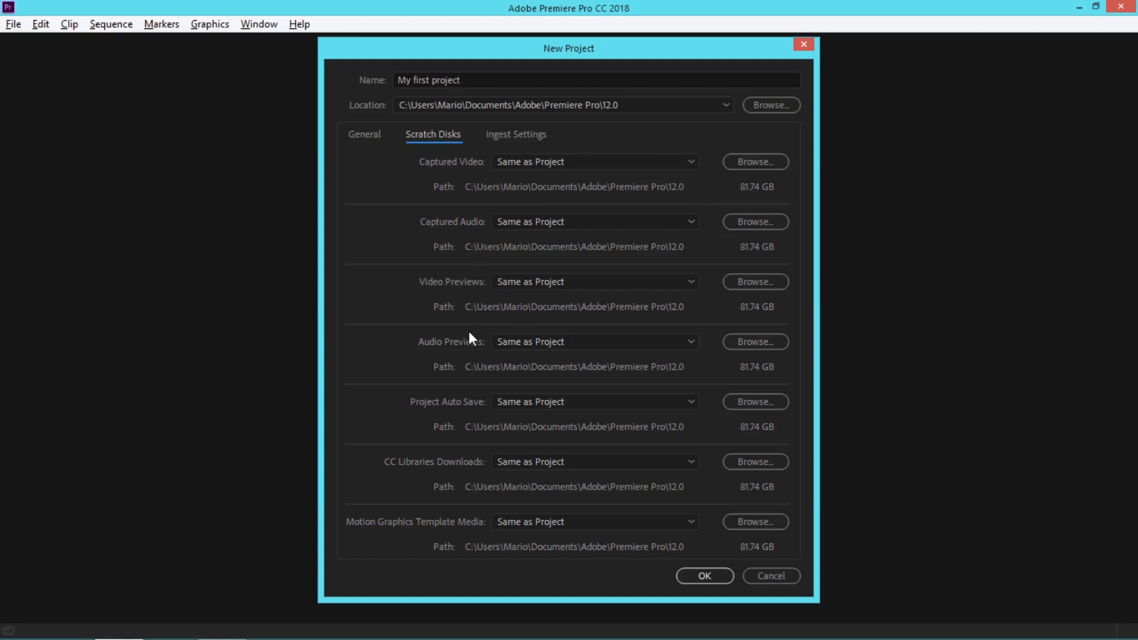
click(621, 402)
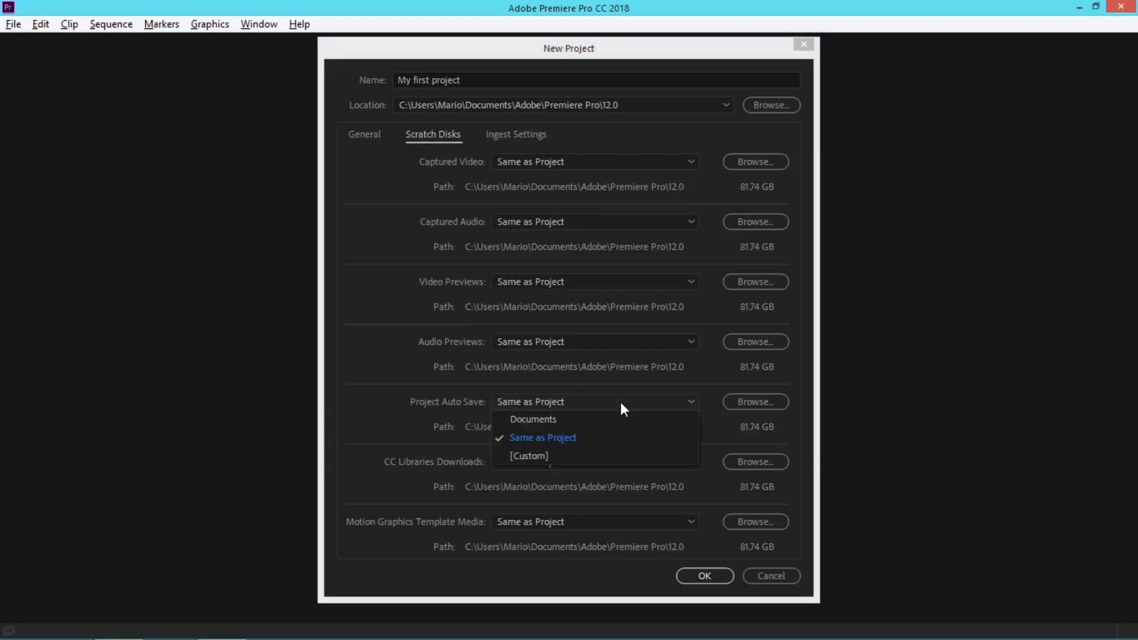
click(560, 402)
click(560, 402)
click(546, 457)
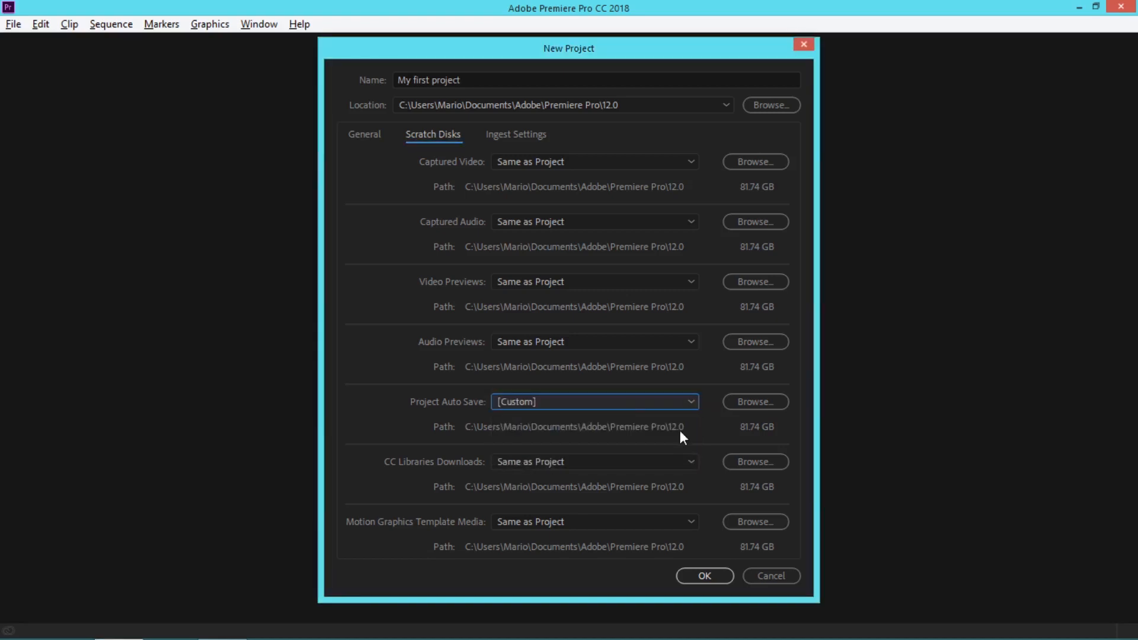
click(765, 402)
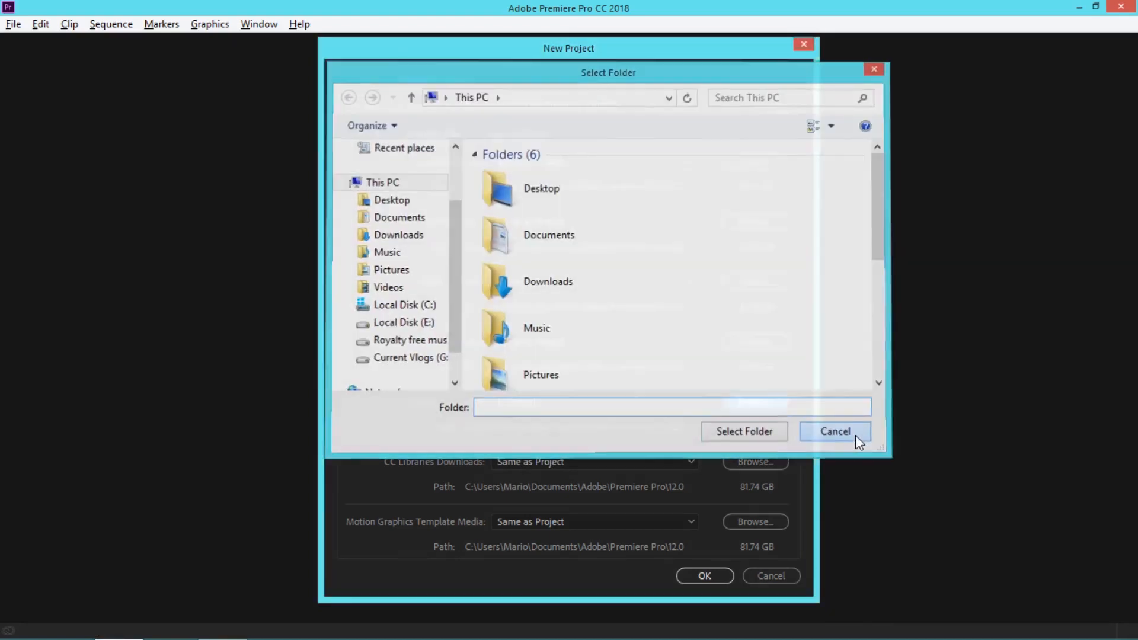
click(855, 436)
click(560, 402)
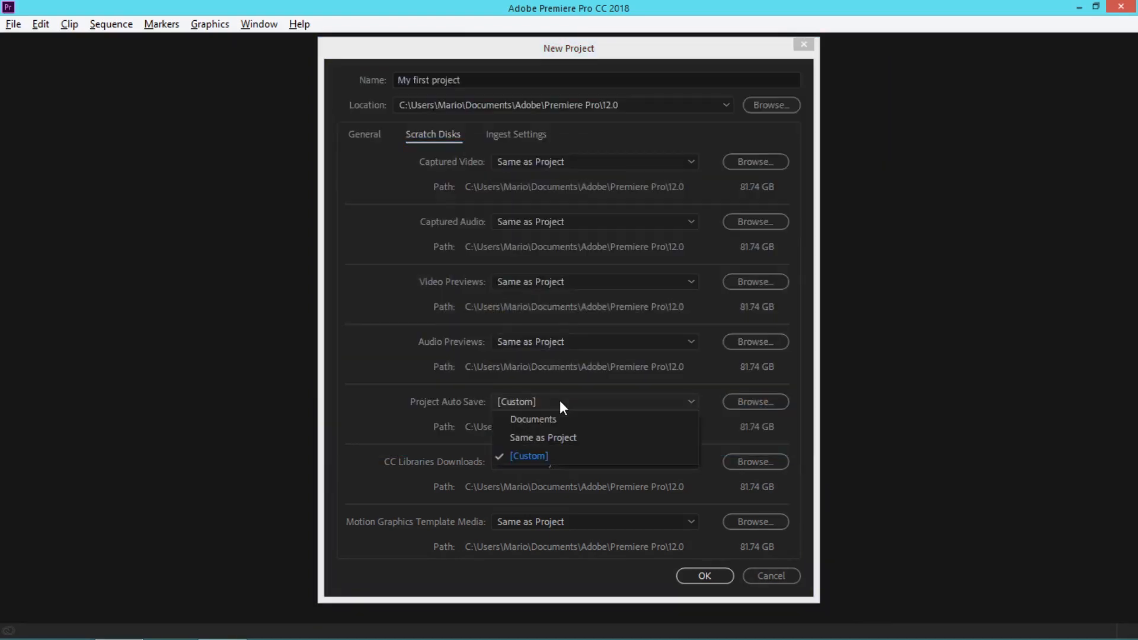
click(549, 437)
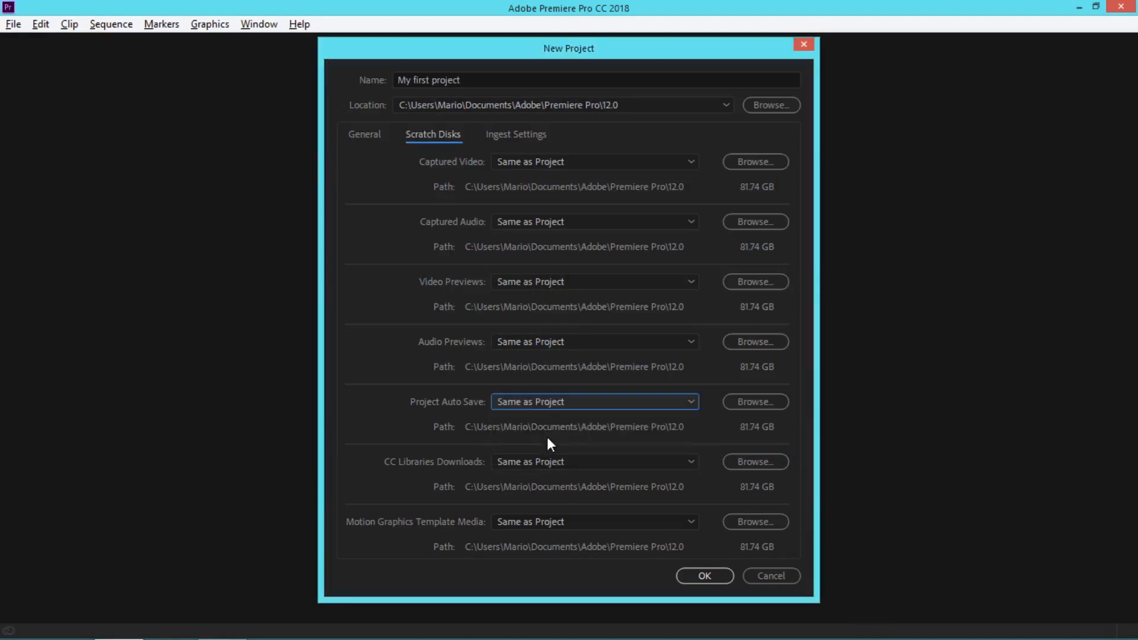
Step: Check the ingest settings and create the project with its general settings as they are
click(519, 132)
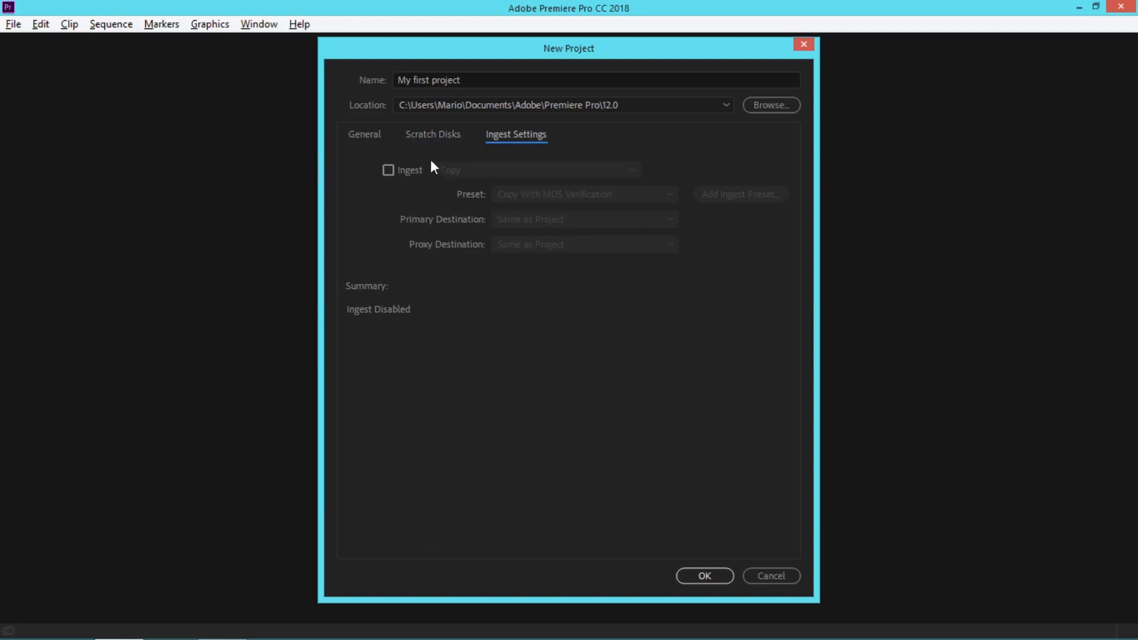
click(368, 132)
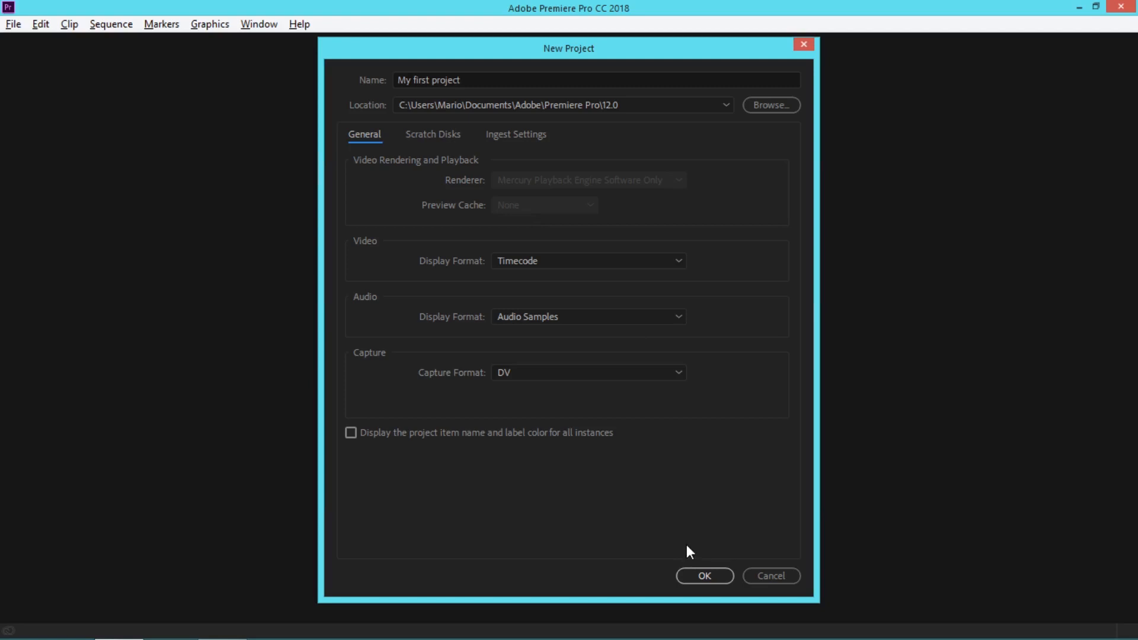
click(703, 573)
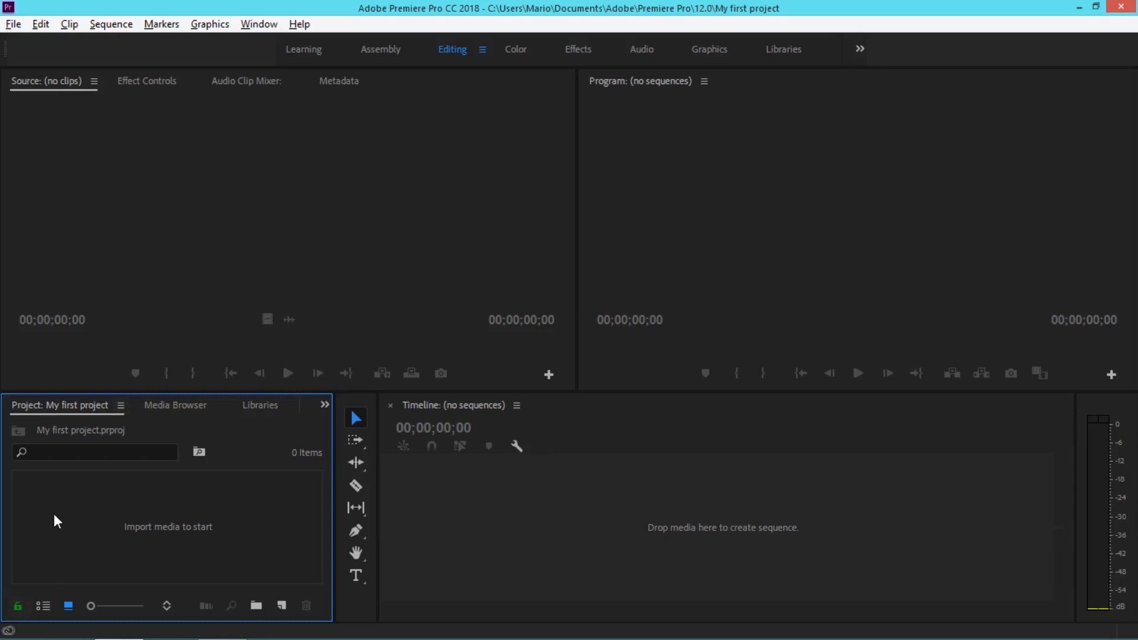
Step: Create a new sequence from the Digital SLR 1080p preset DSLR 1080p24, keeping the name Sequence 01
right_click(141, 528)
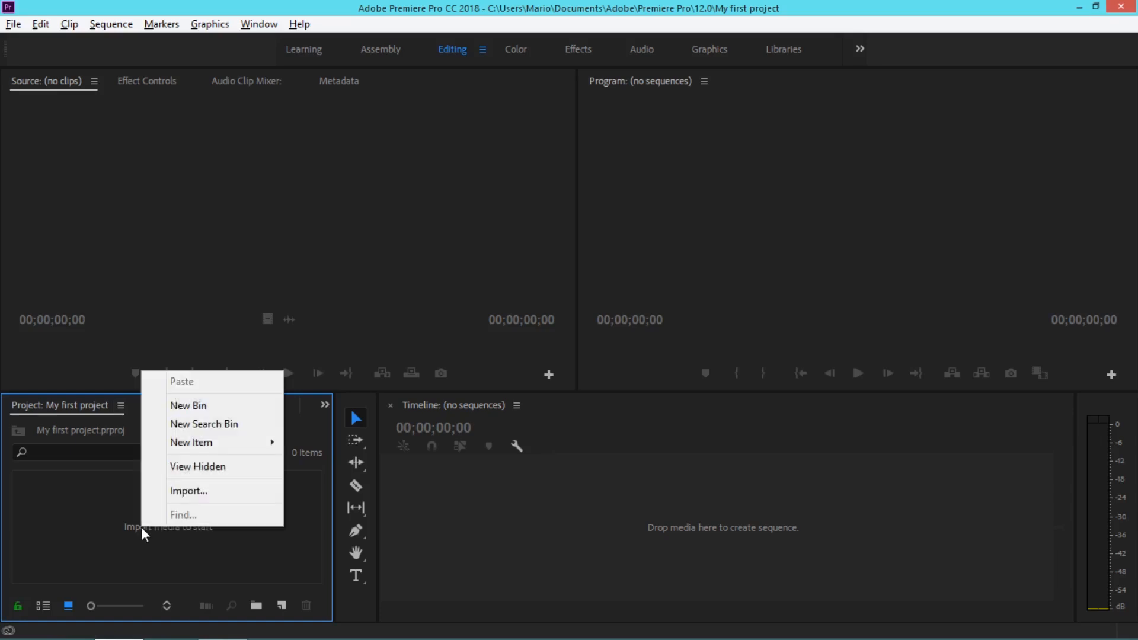
mouse_move(189, 443)
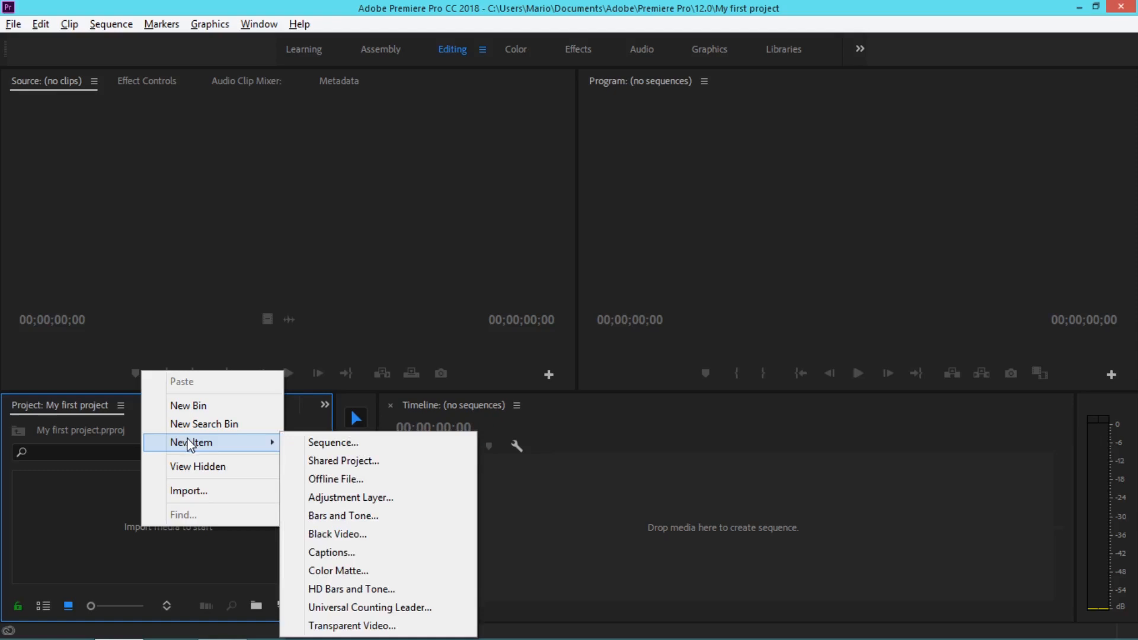
click(299, 442)
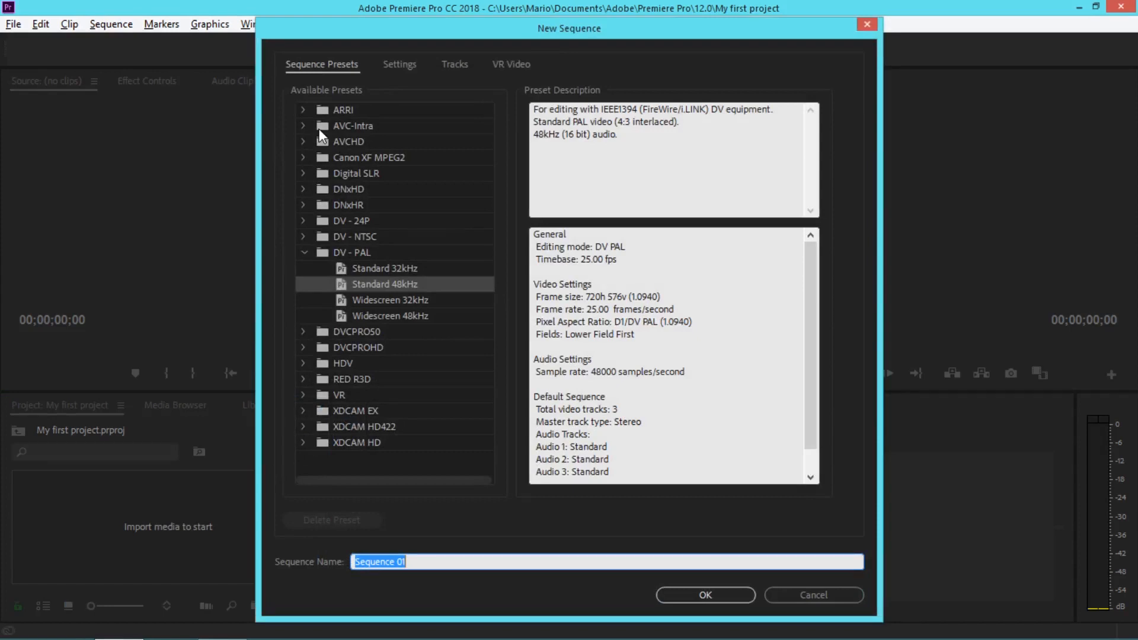
click(303, 175)
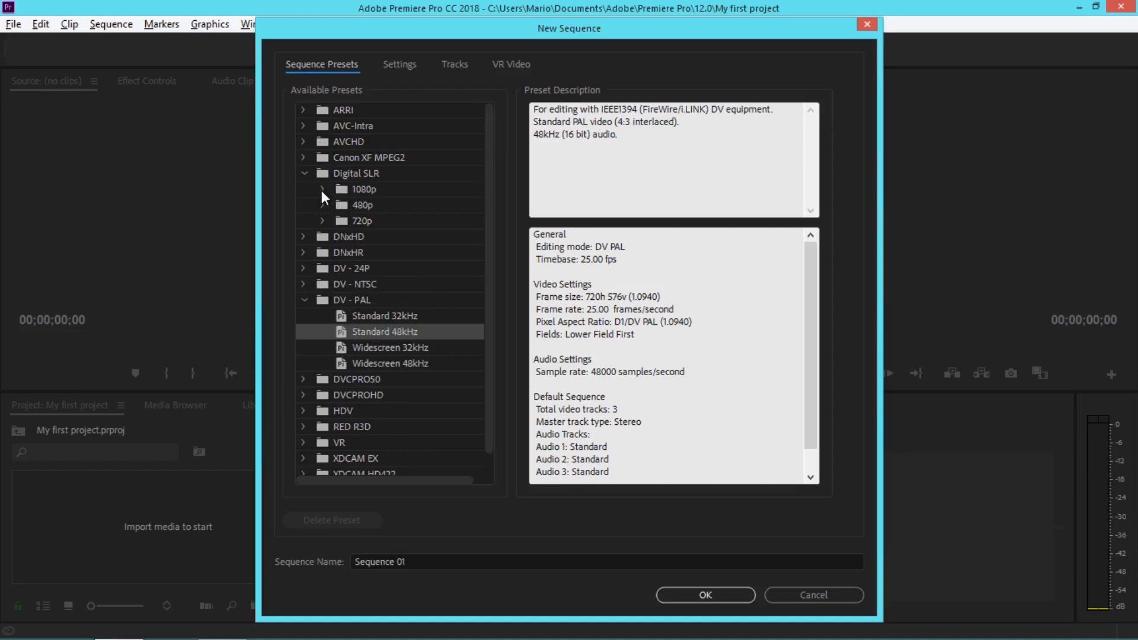
click(322, 190)
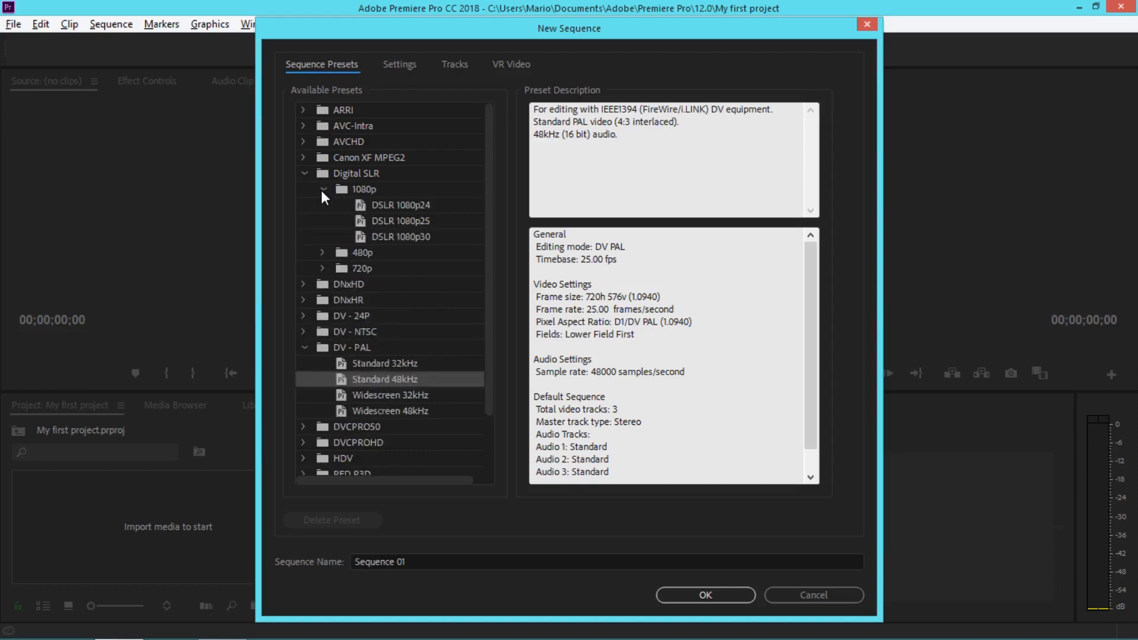
click(398, 208)
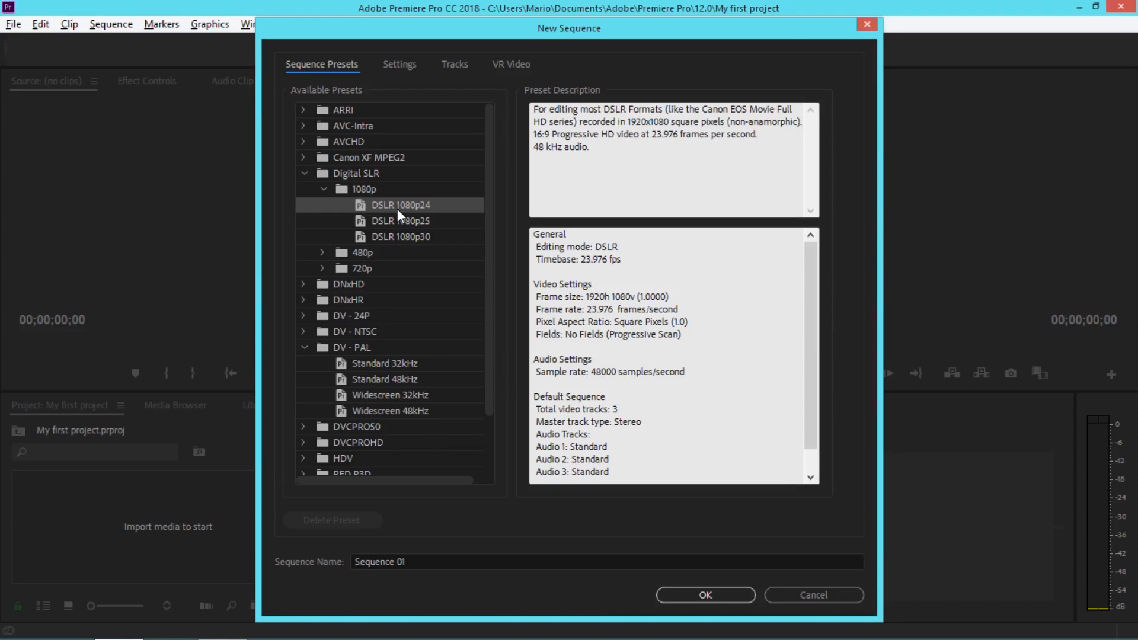
double_click(397, 209)
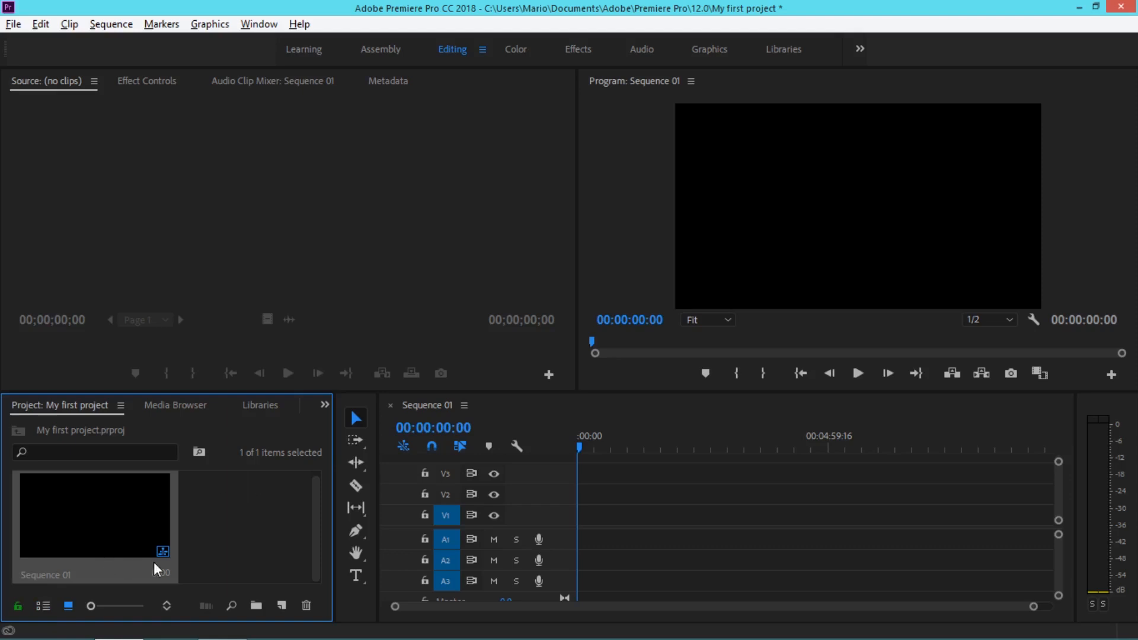
Step: Compare the list and icon displays of the project items and leave them shown as a list
click(48, 607)
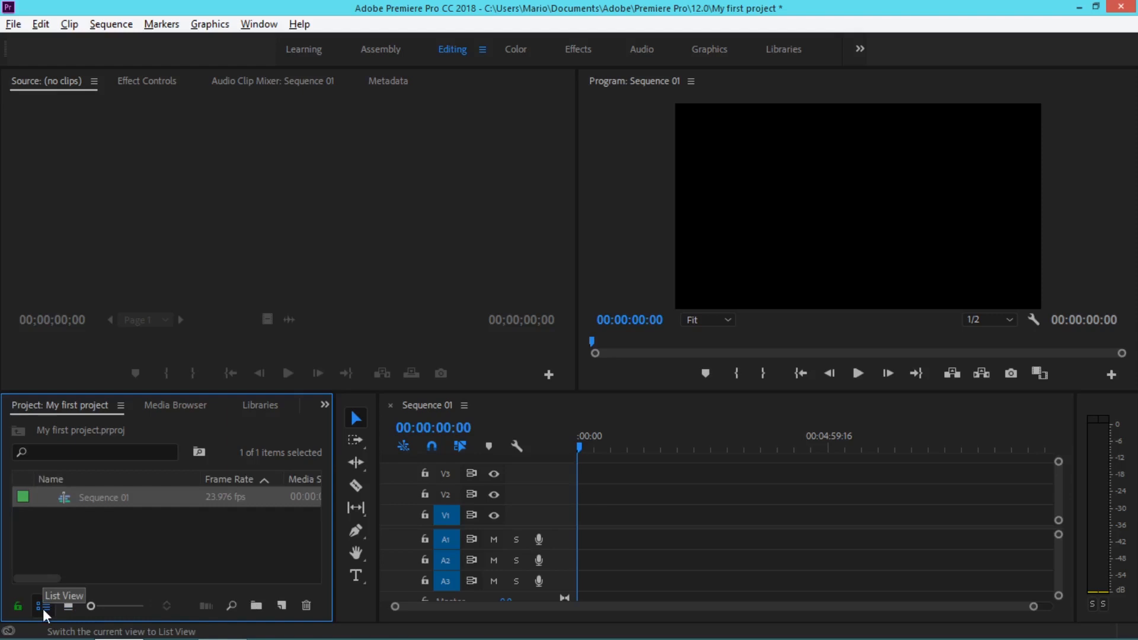
click(68, 607)
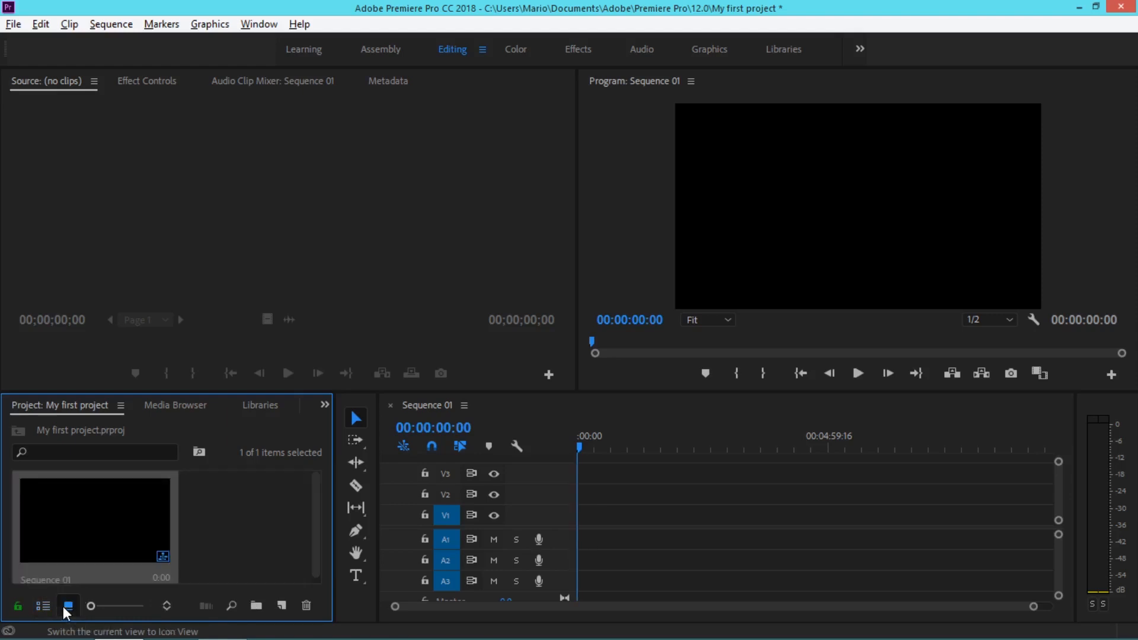
click(40, 606)
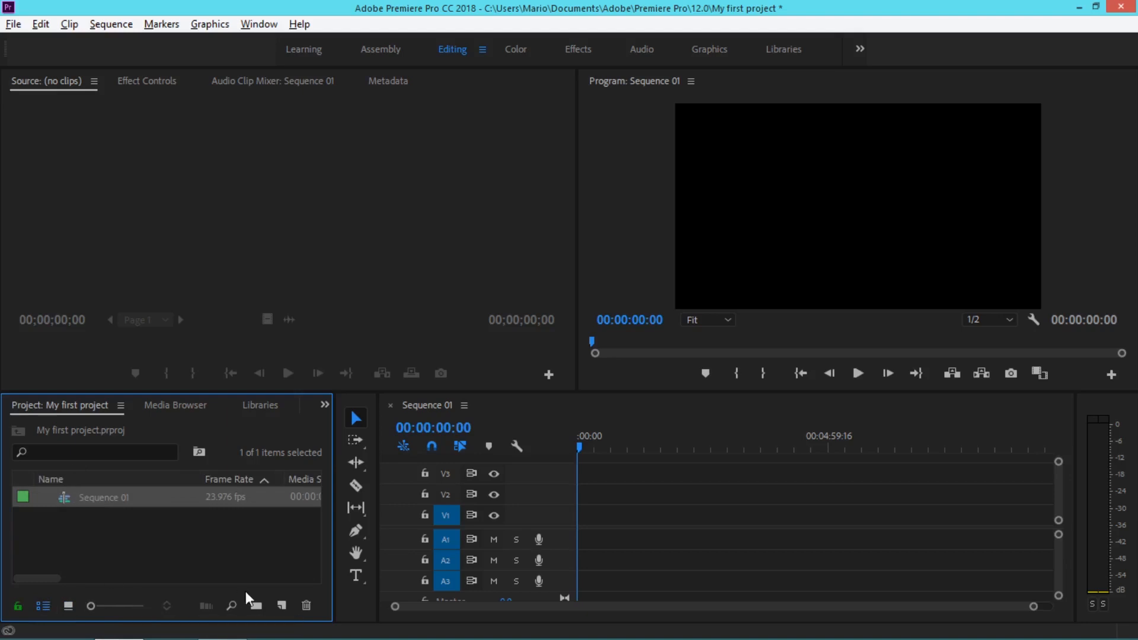
Step: Widen the project panel to view its metadata columns and narrow it again, then enlarge the audio meters beside the timeline
drag(333, 537, 982, 606)
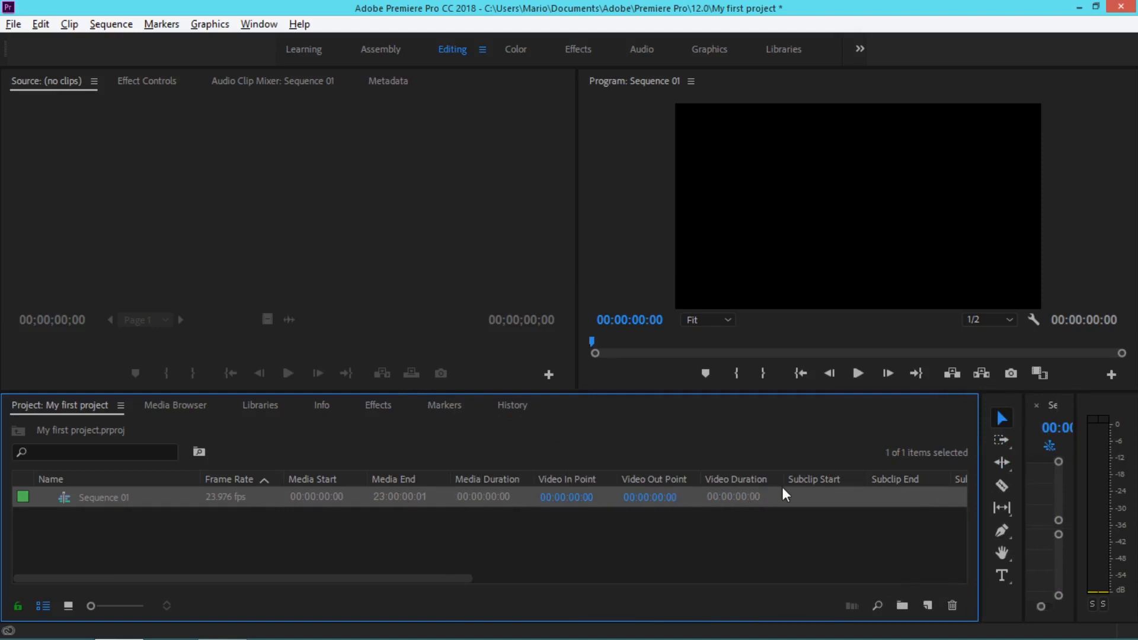
drag(378, 584, 238, 431)
drag(980, 502, 292, 517)
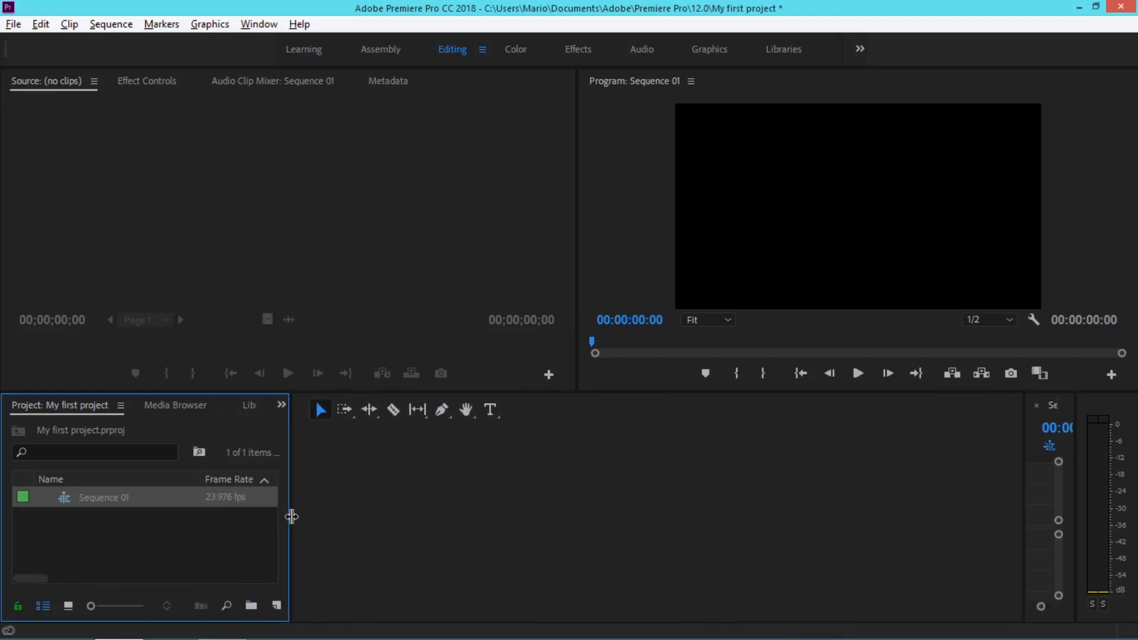
drag(1075, 528, 384, 478)
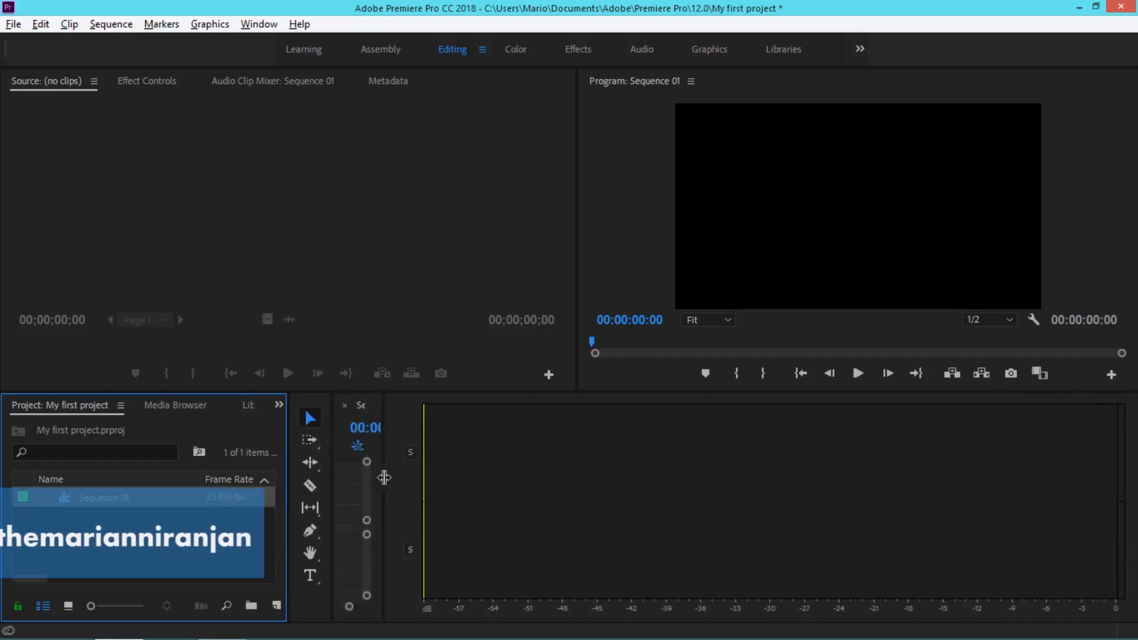
click(96, 524)
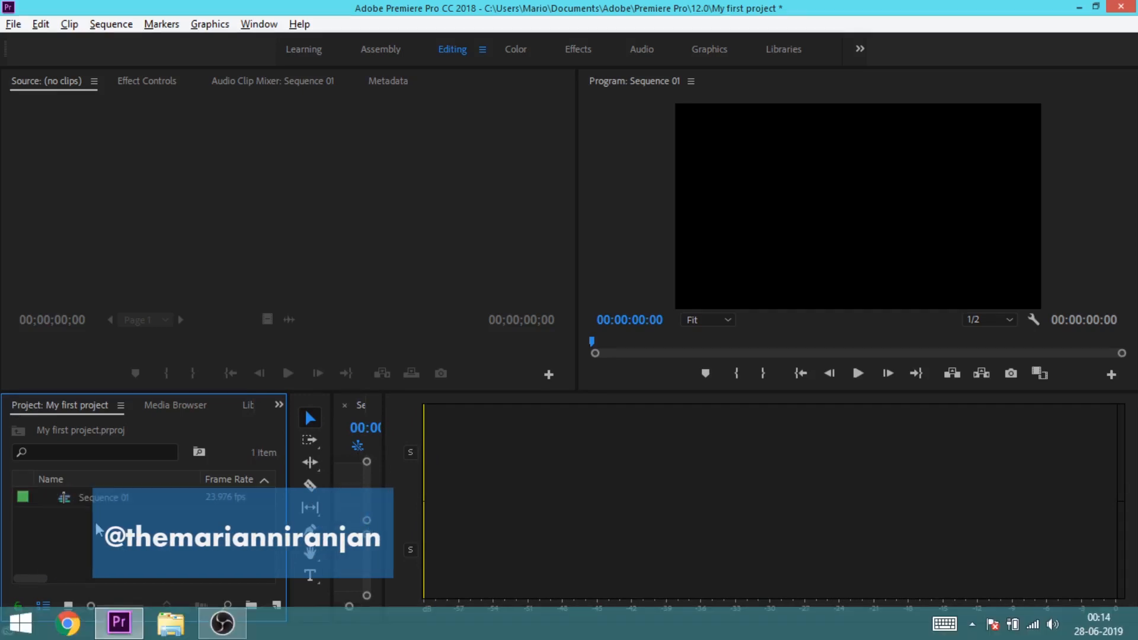
double_click(94, 519)
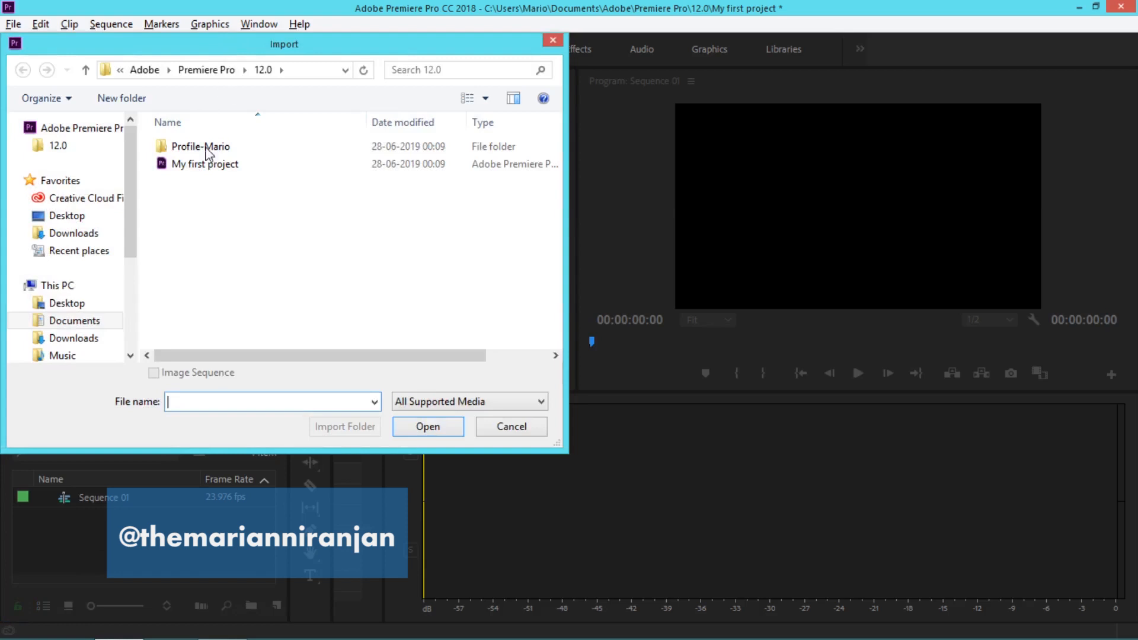
drag(127, 192, 127, 275)
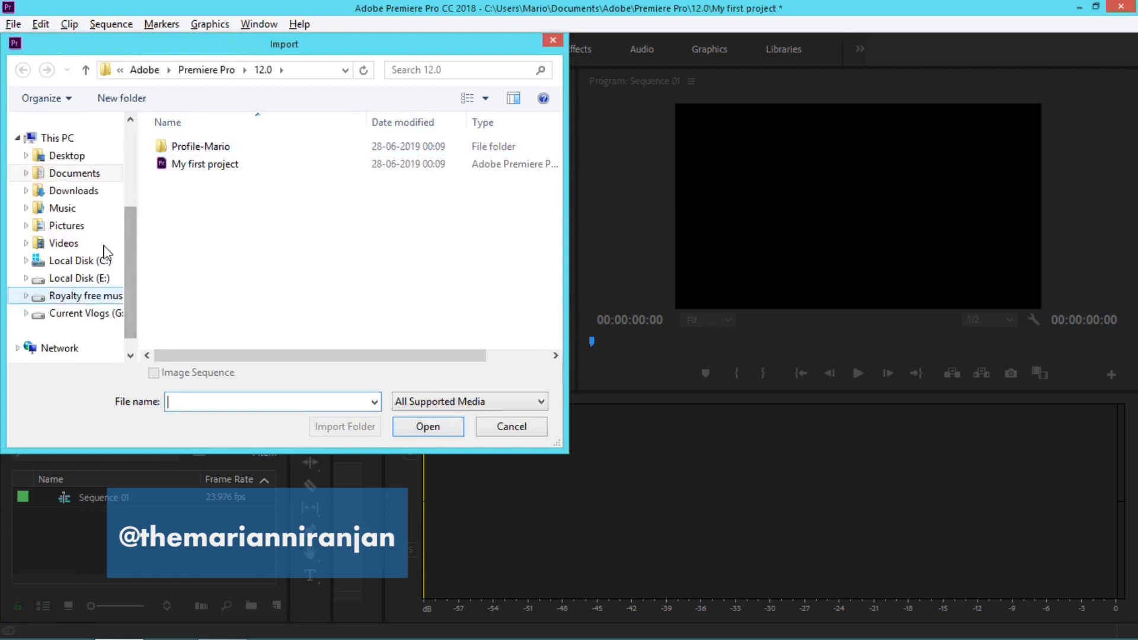
click(62, 155)
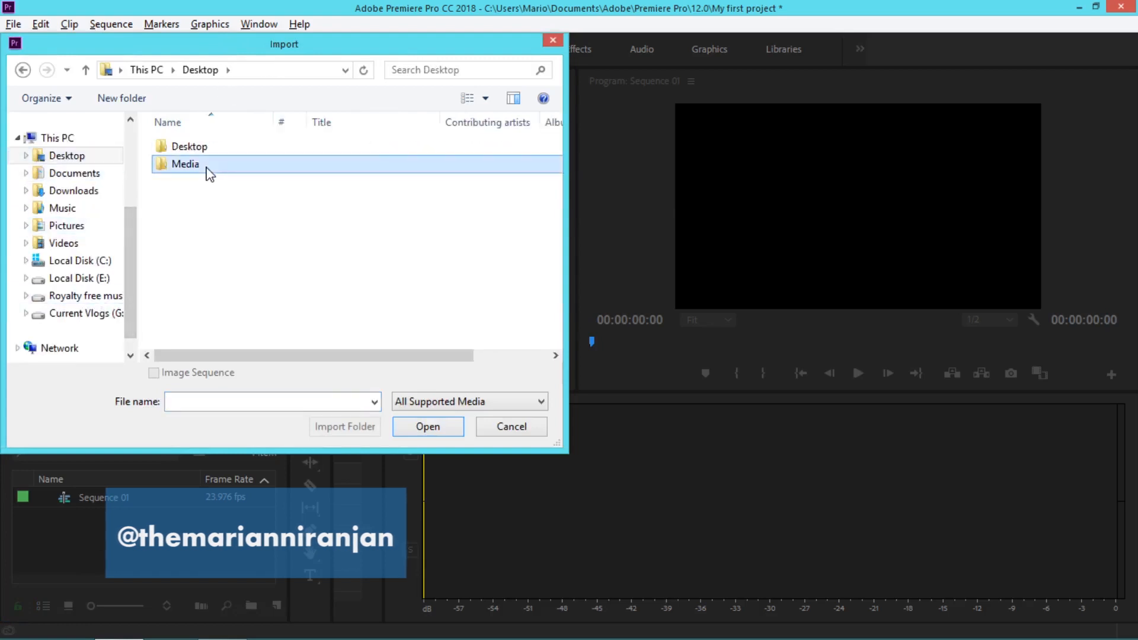
double_click(211, 169)
click(207, 149)
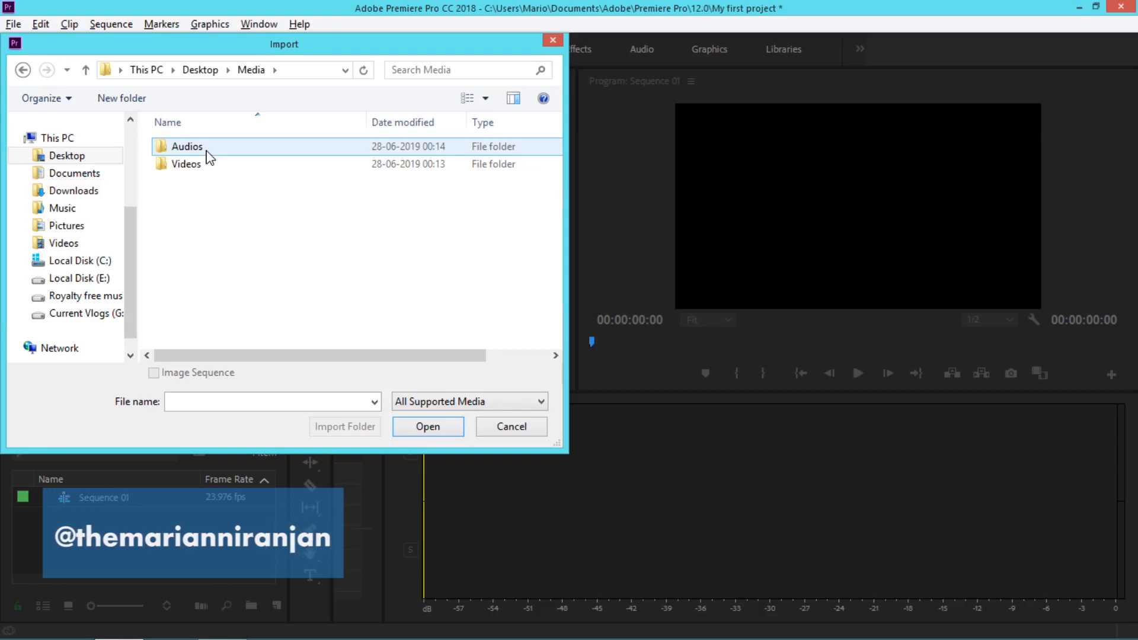
click(201, 167)
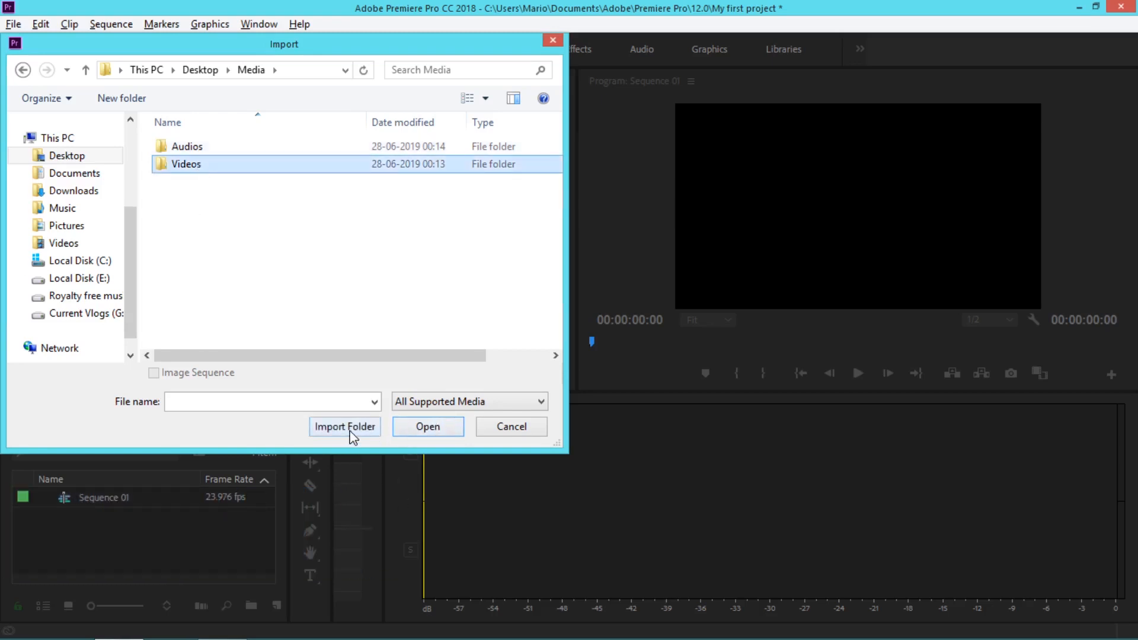
double_click(198, 169)
drag(201, 234, 507, 189)
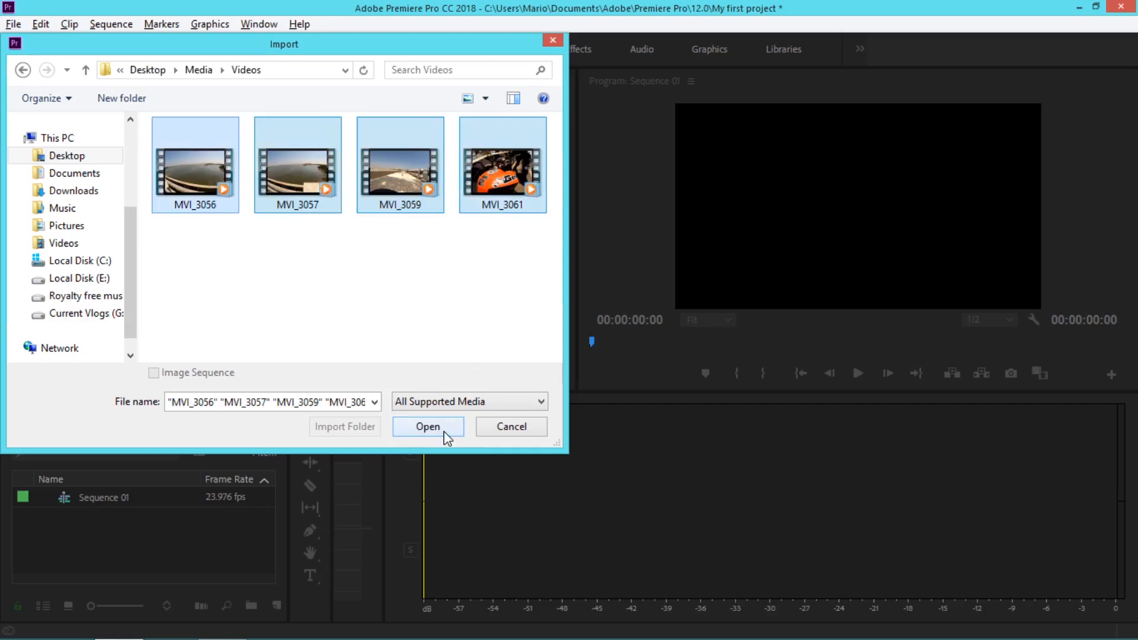
click(522, 433)
Step: Create a new bin named Videos in the project and collapse it
right_click(112, 538)
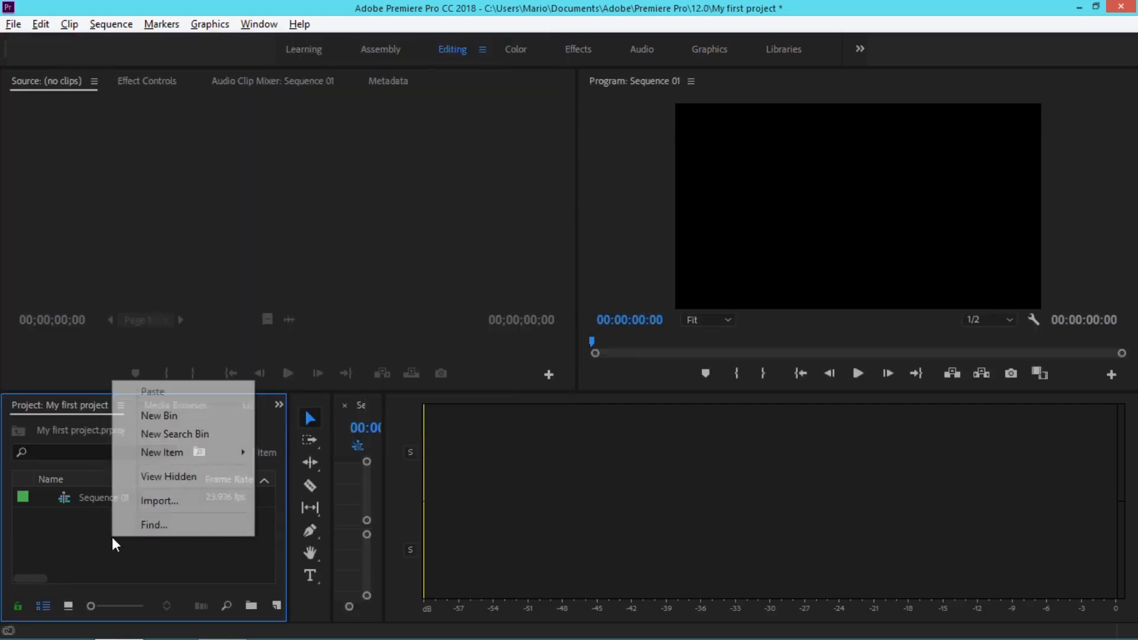
click(159, 415)
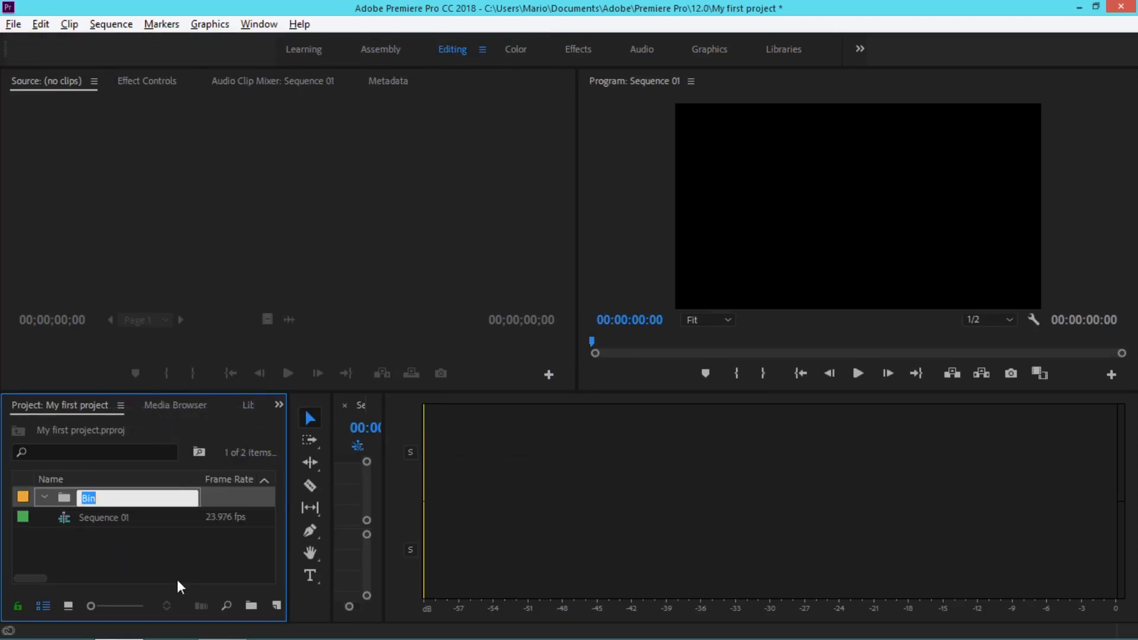
text(Videos)
key(Tab)
click(44, 498)
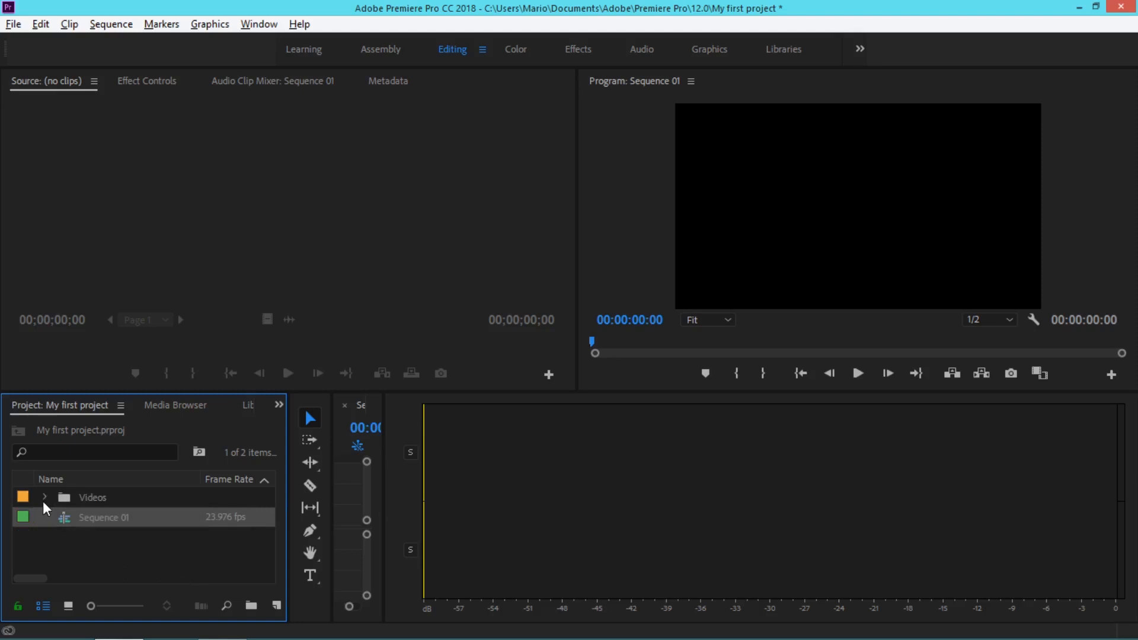
Step: Create a second bin named Music at the project's top level and collapse it
right_click(69, 537)
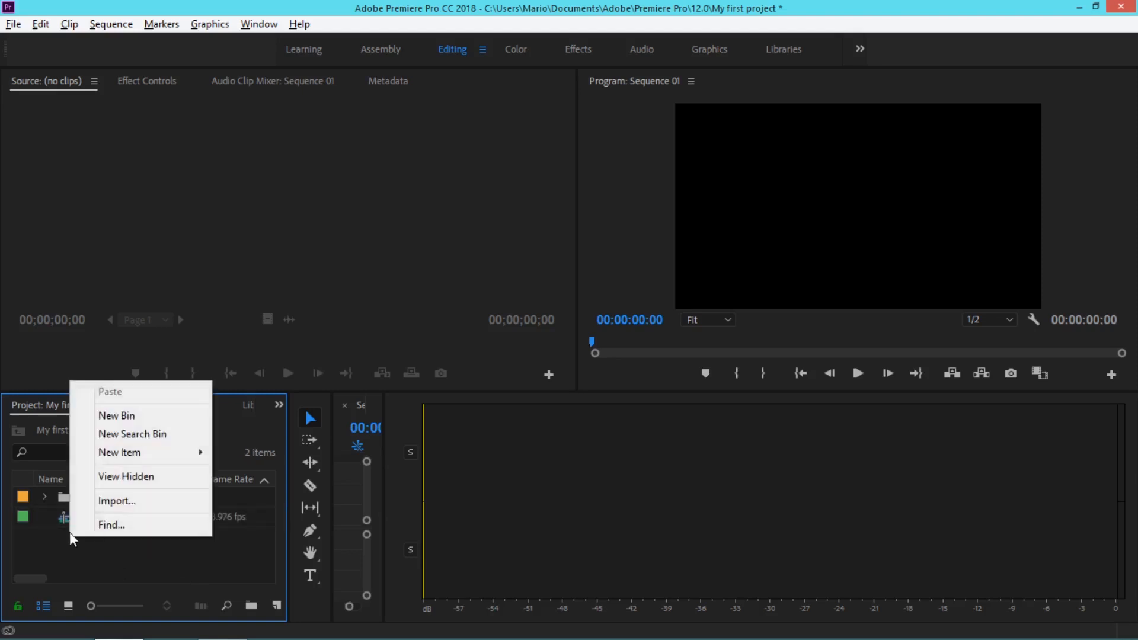
click(125, 417)
text(A)
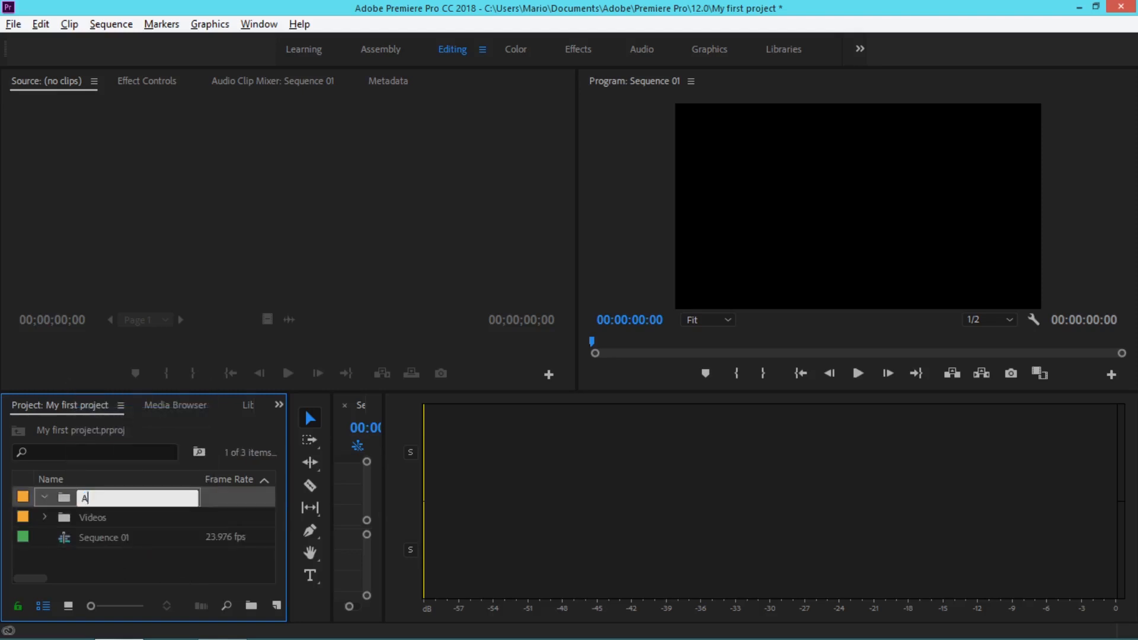
key(BackSpace)
text(mu)
key(BackSpace)
key(BackSpace)
text(Music)
key(Tab)
click(43, 499)
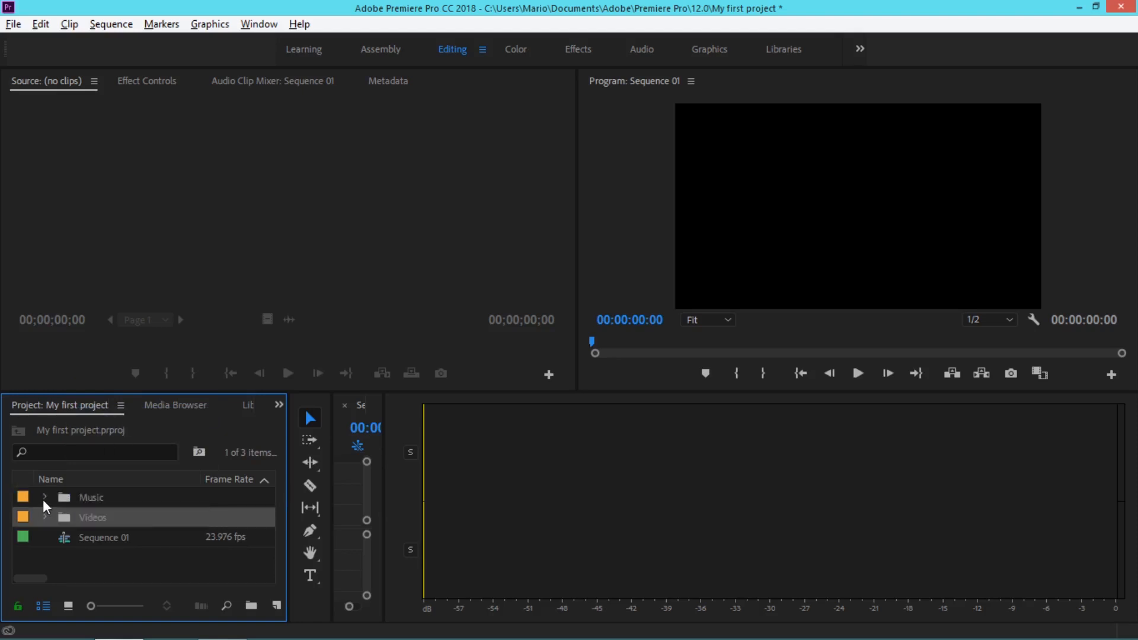
Step: Import the clips MVI_3056, MVI_3057, MVI_3059 and MVI_3061 from Desktop\Media\Videos into the Videos bin, then return to the project root with the bin collapsed
double_click(69, 513)
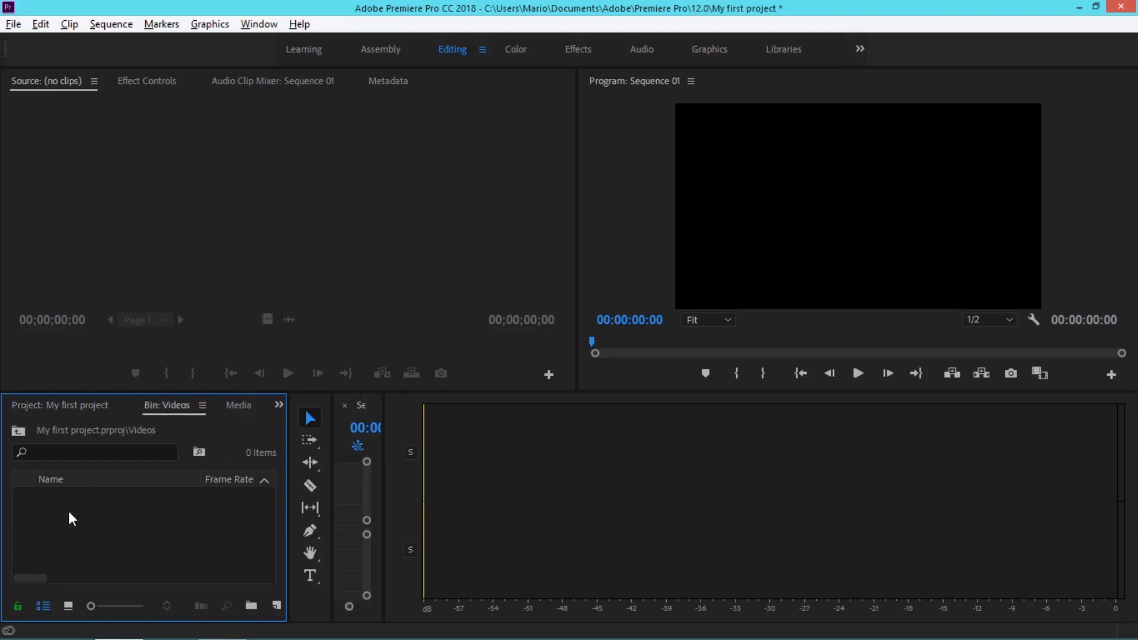
double_click(70, 513)
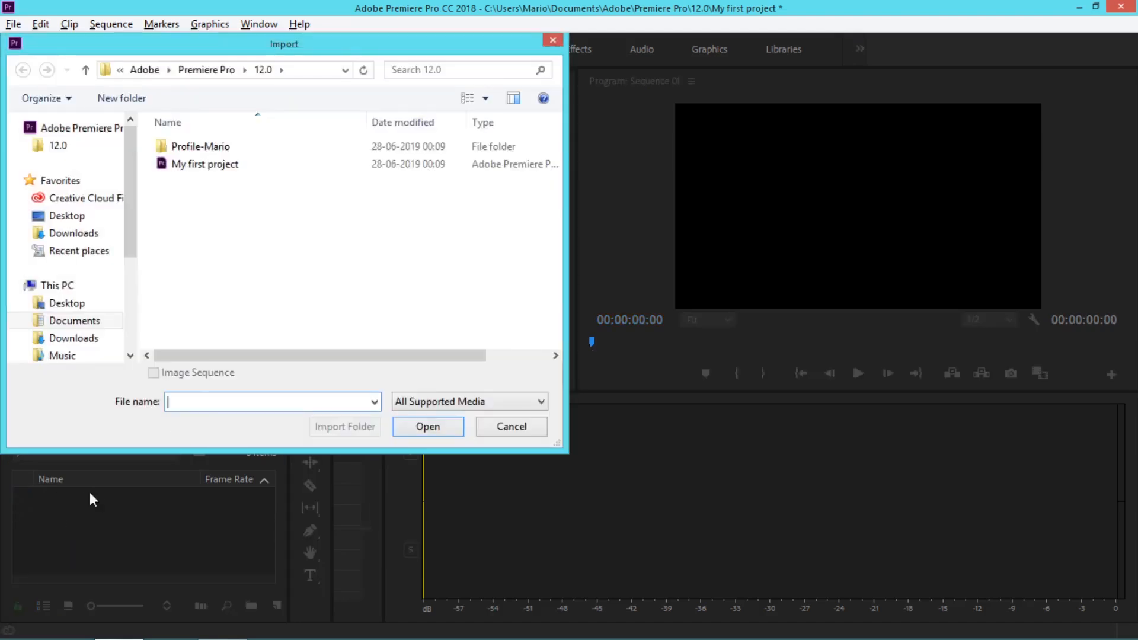
click(74, 304)
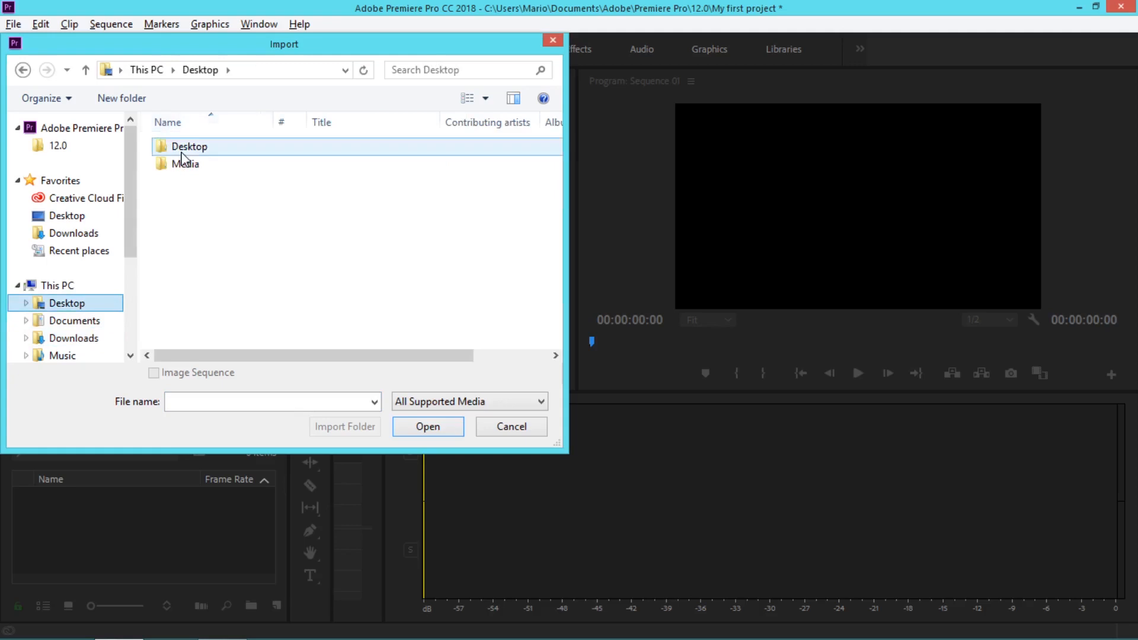
double_click(184, 164)
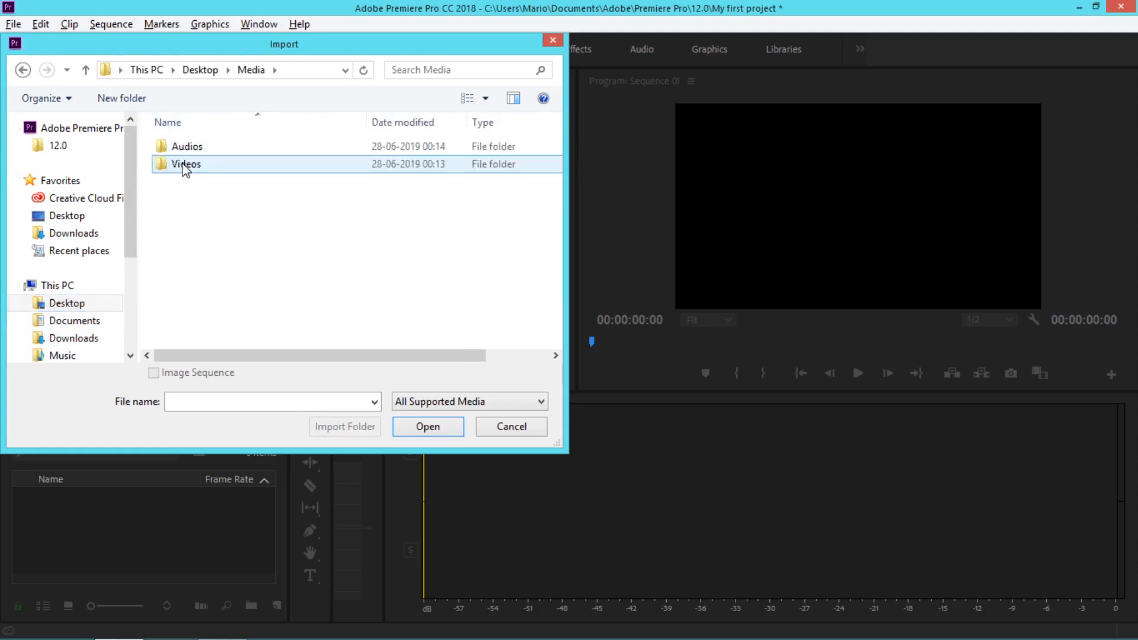
double_click(185, 167)
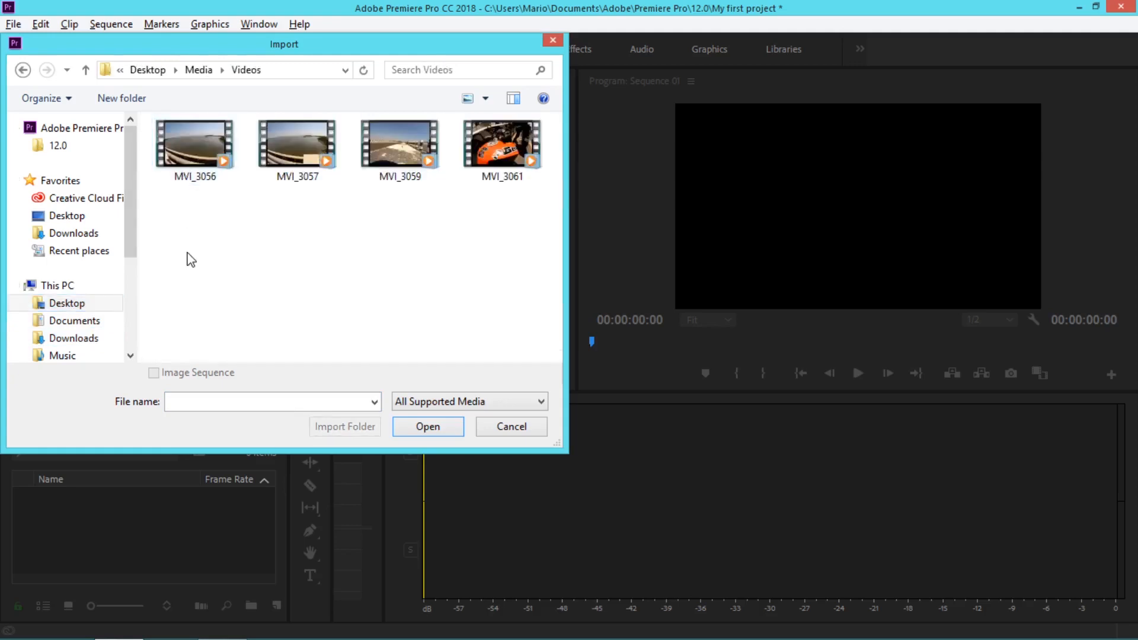
key(ctrl+a)
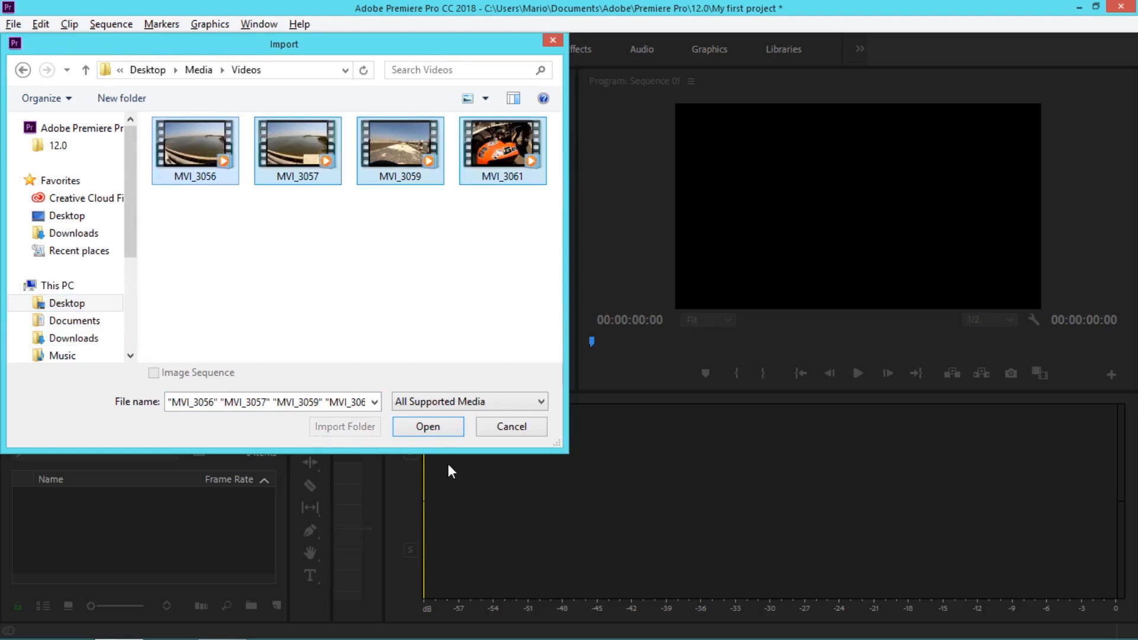
click(433, 424)
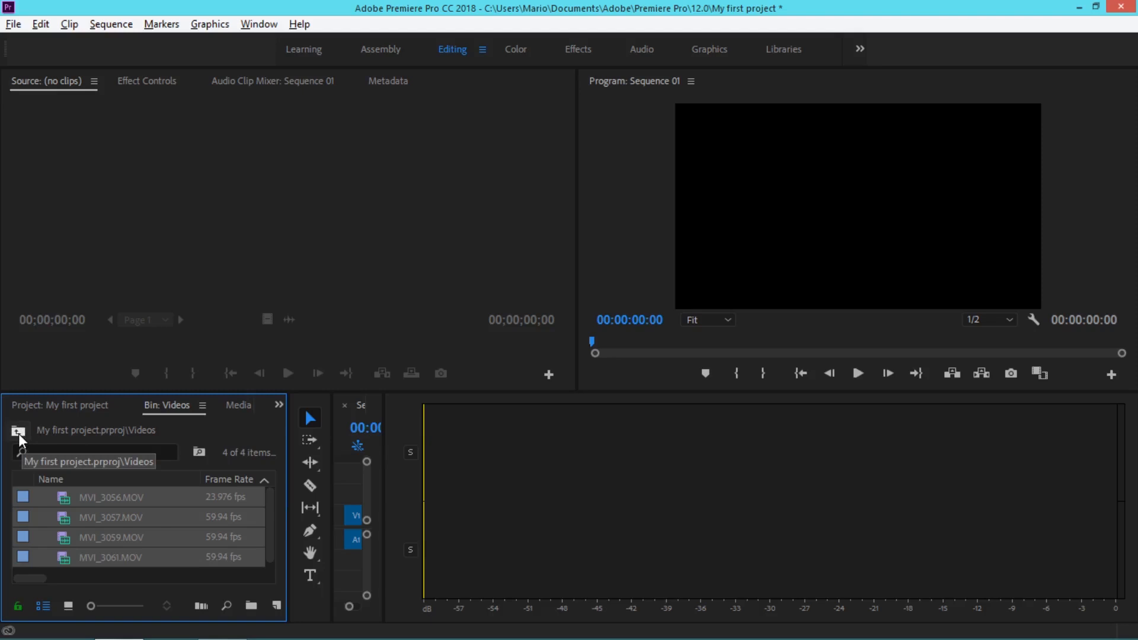
click(19, 432)
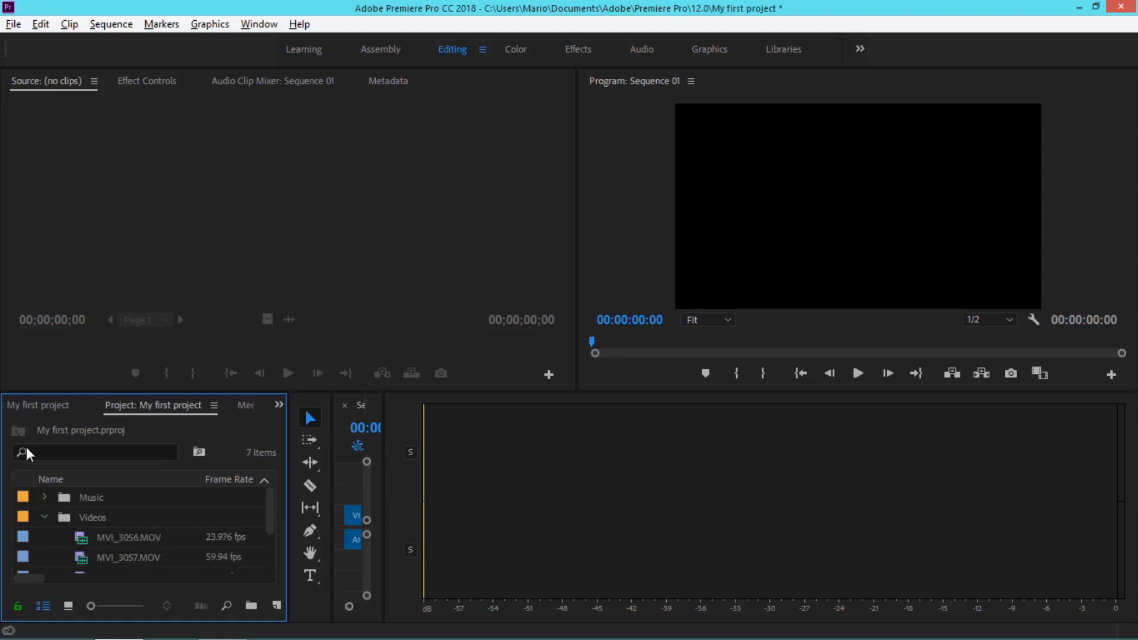
click(47, 517)
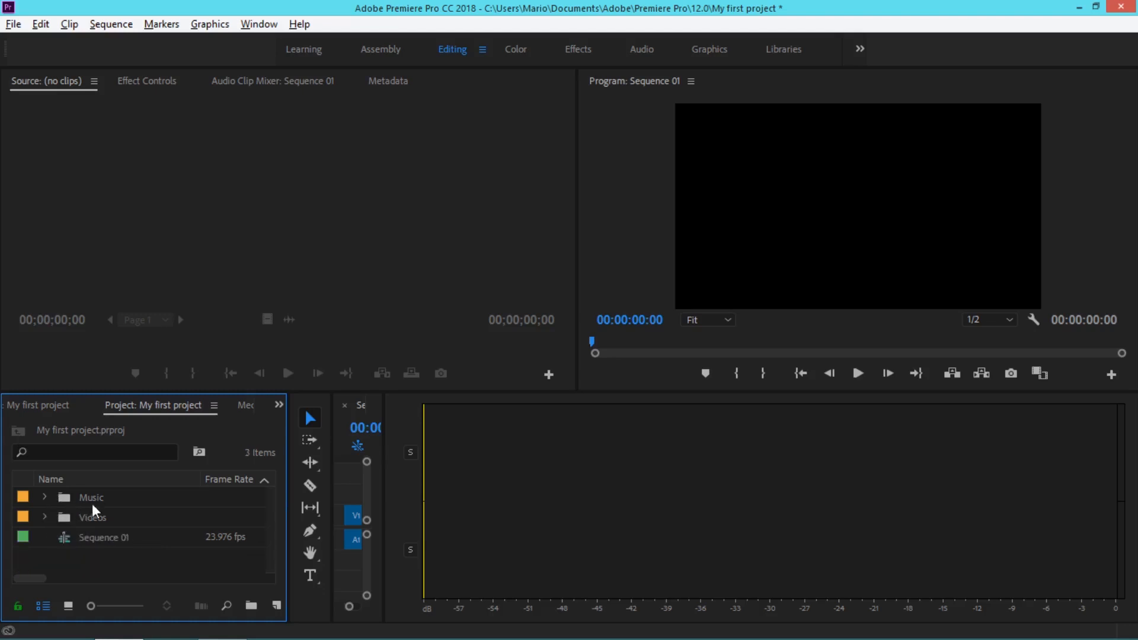
Step: Import Sci-Fi Wash.wav from the Media\Audios folder into the Music bin and return to the project root with the bin collapsed
double_click(72, 498)
double_click(74, 509)
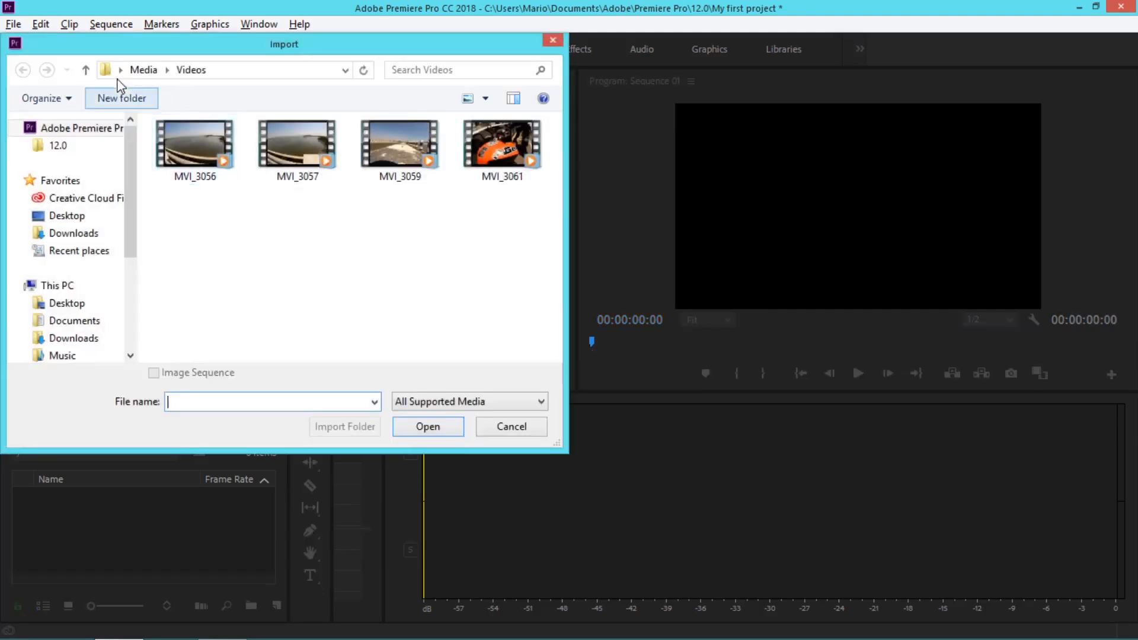
click(143, 69)
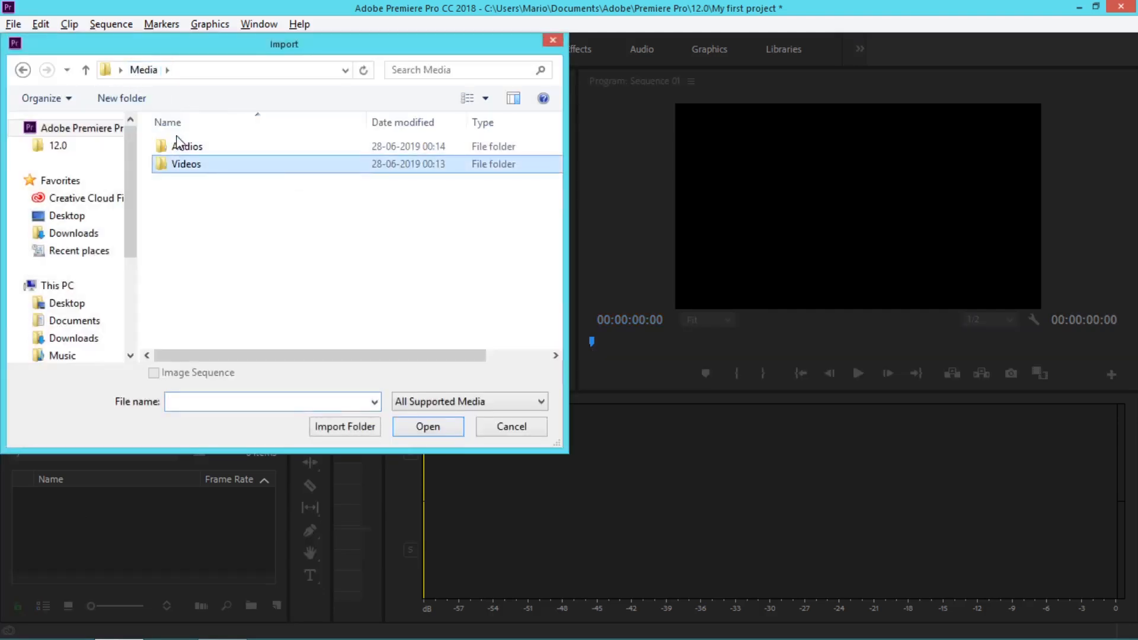
click(177, 146)
double_click(178, 146)
click(190, 149)
double_click(190, 149)
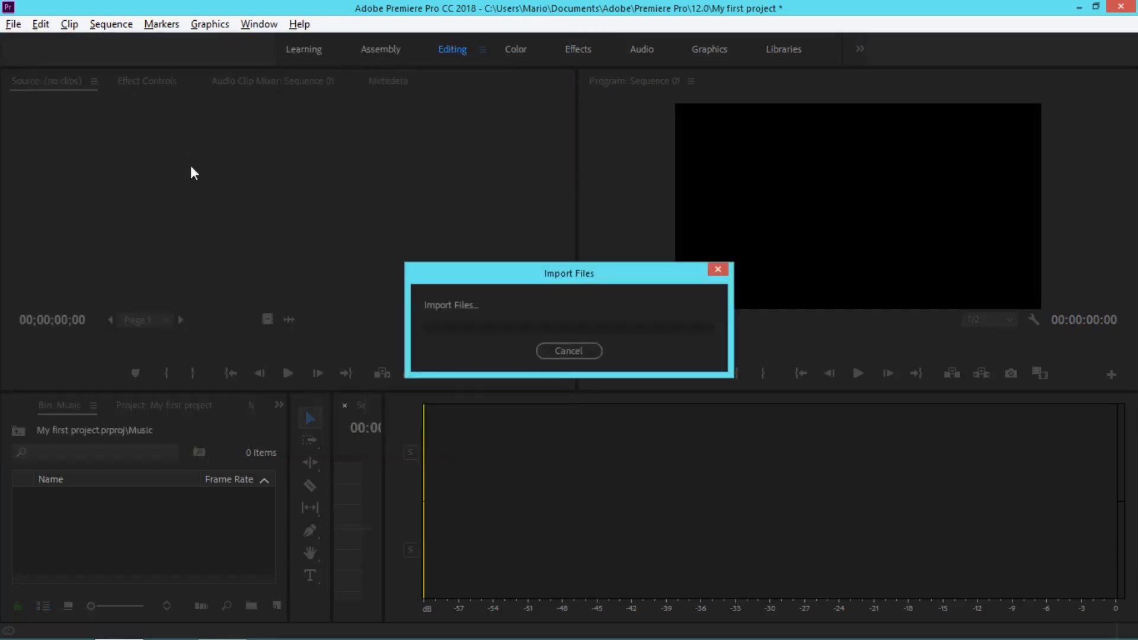
click(19, 432)
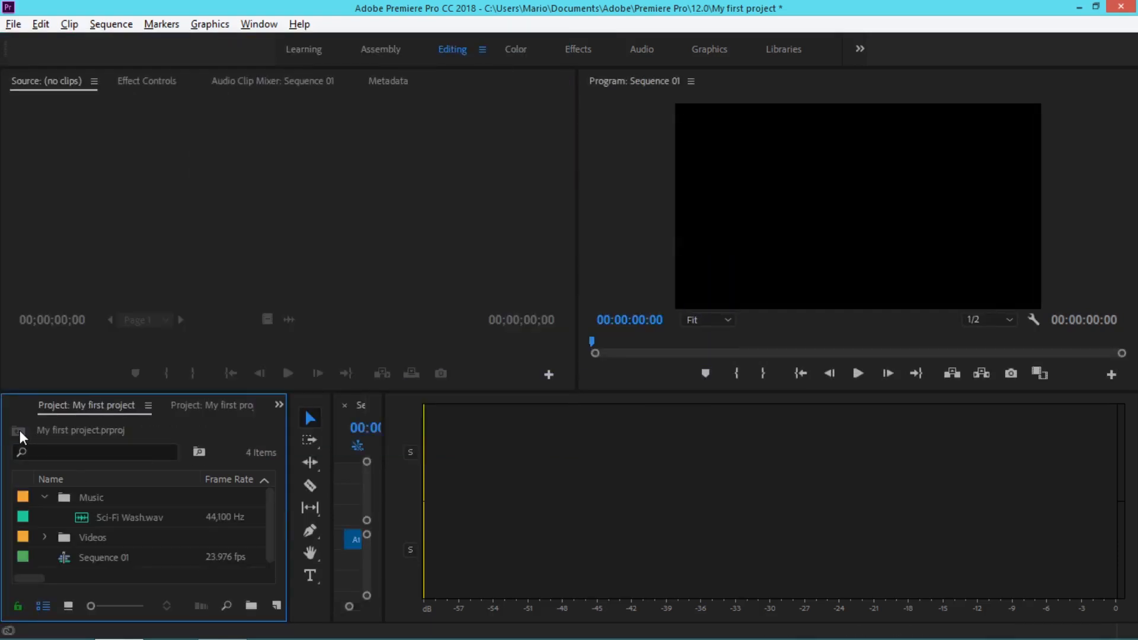
click(44, 498)
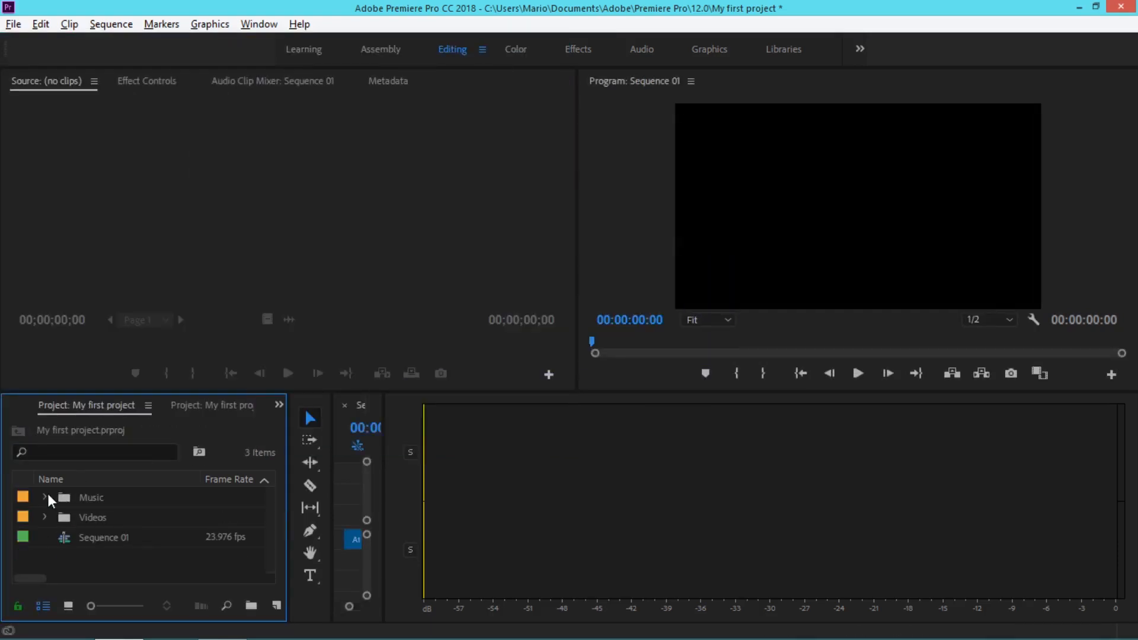
Step: Open Sequence 01 from the project items in the timeline and clear the selection
double_click(101, 536)
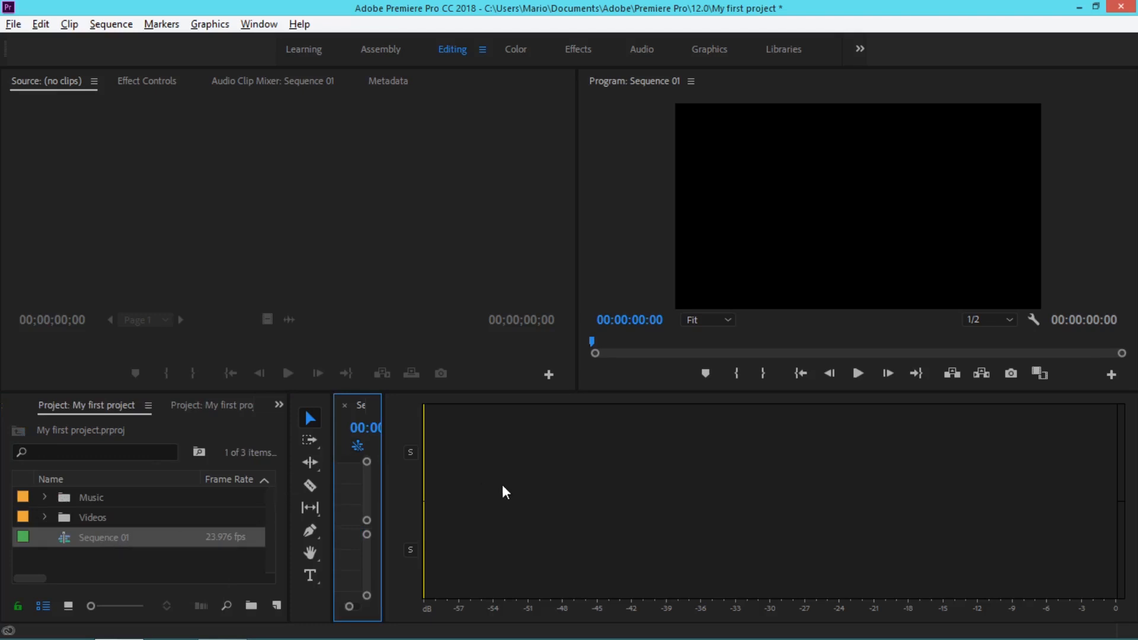
drag(110, 537, 531, 527)
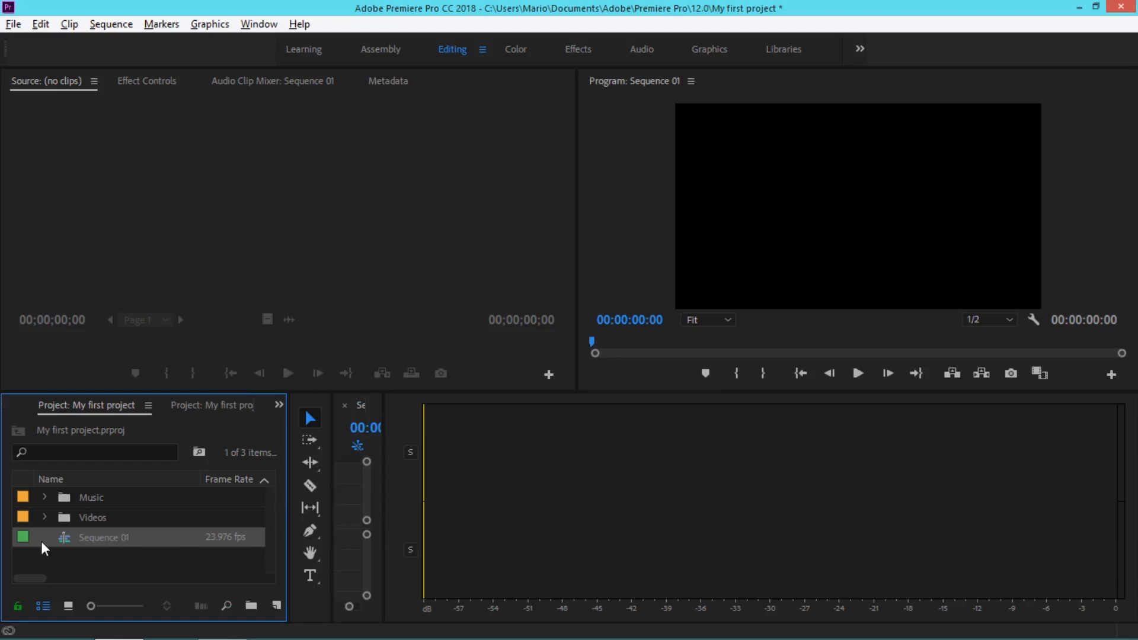
double_click(66, 538)
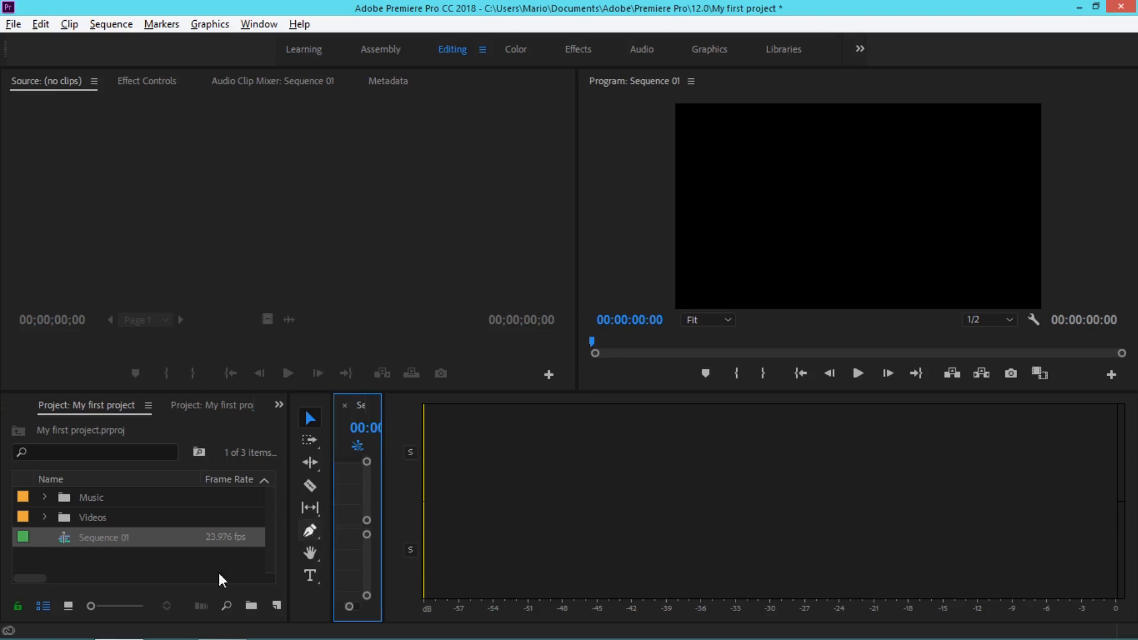
click(145, 564)
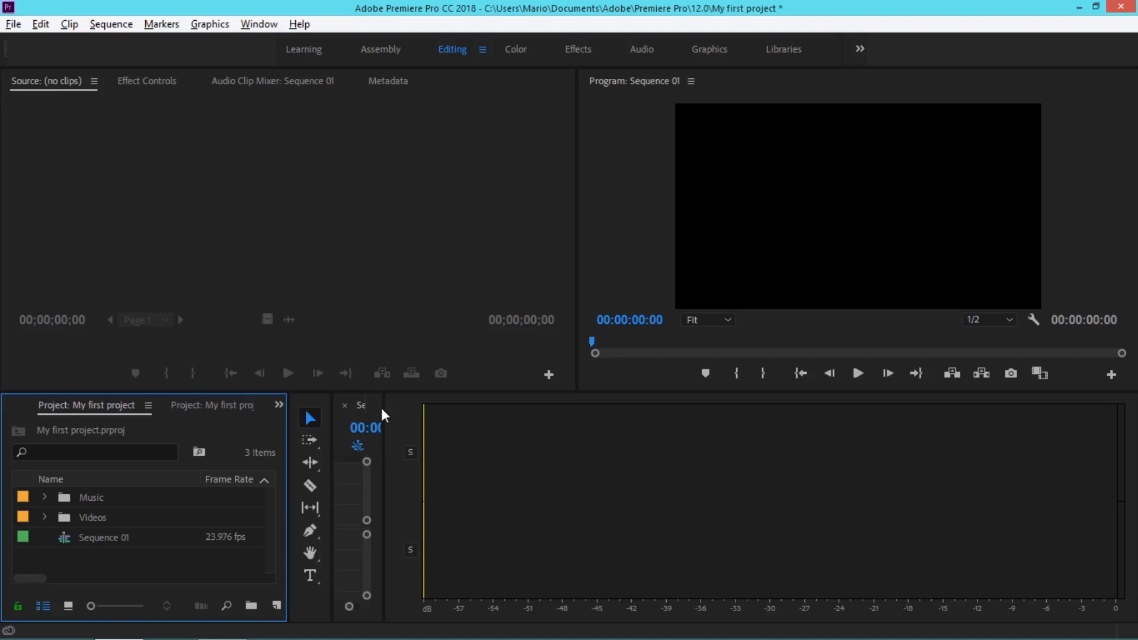
Step: Widen the timeline by shrinking the audio meters to a narrow strip, and set the playhead to 00:00:00:00
drag(385, 410, 1095, 630)
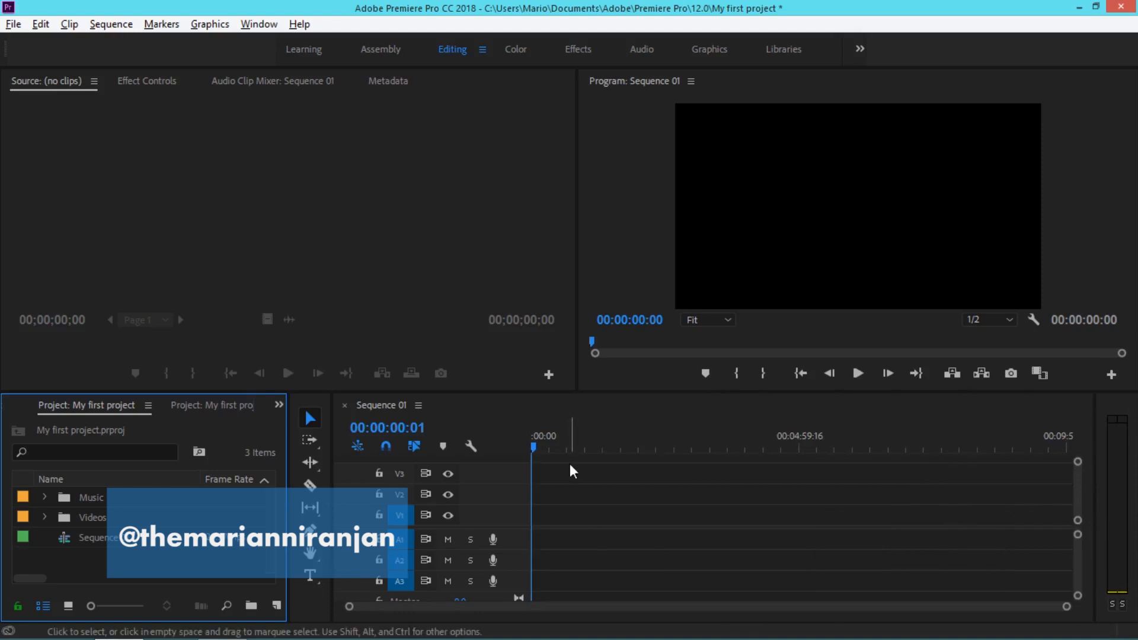
click(533, 445)
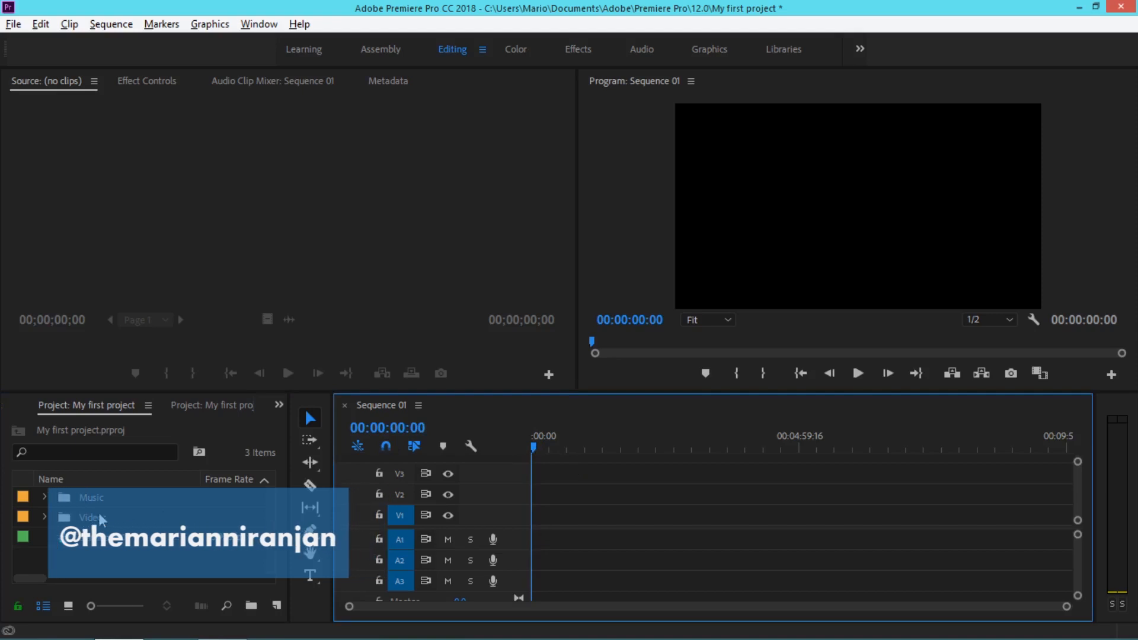